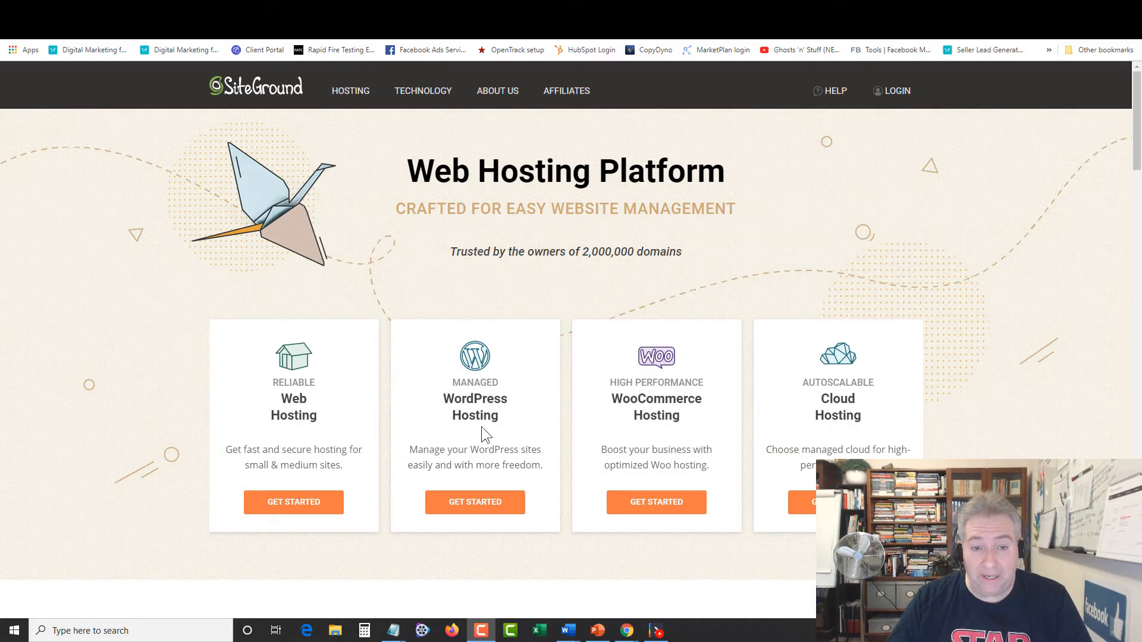
Step: Choose the StartUp plan under managed WordPress hosting after reviewing its website and web space limits
{"action": "left_click", "coordinate": [478, 503]}
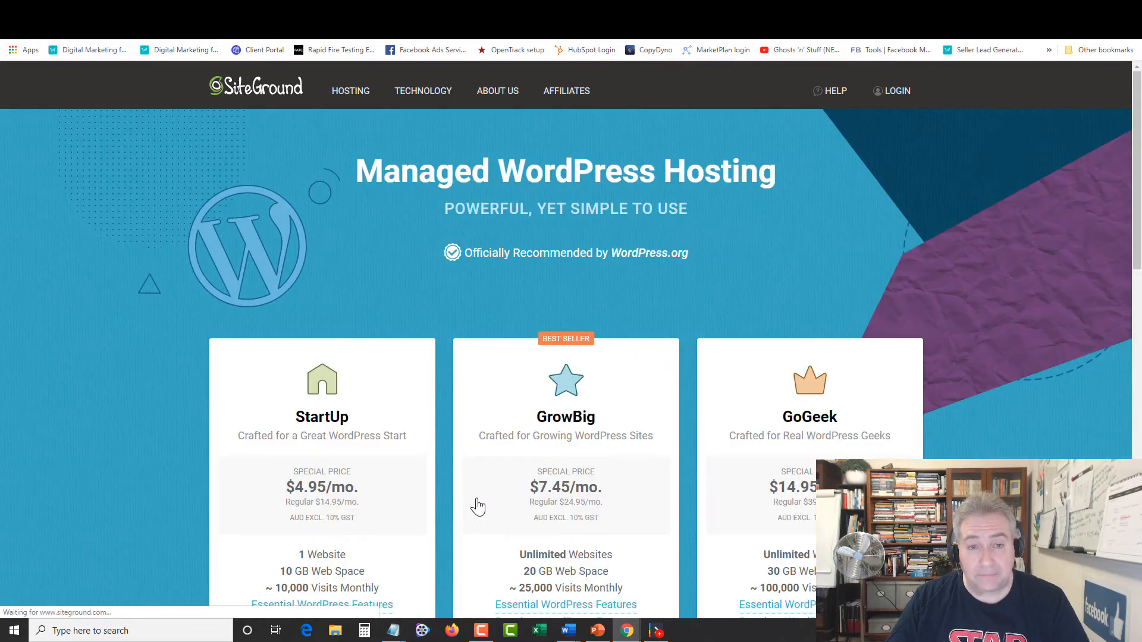
{"action": "scroll", "coordinate": [538, 357], "scroll_direction": "down", "scroll_amount": 2}
{"action": "scroll", "coordinate": [533, 355], "scroll_direction": "down", "scroll_amount": 1}
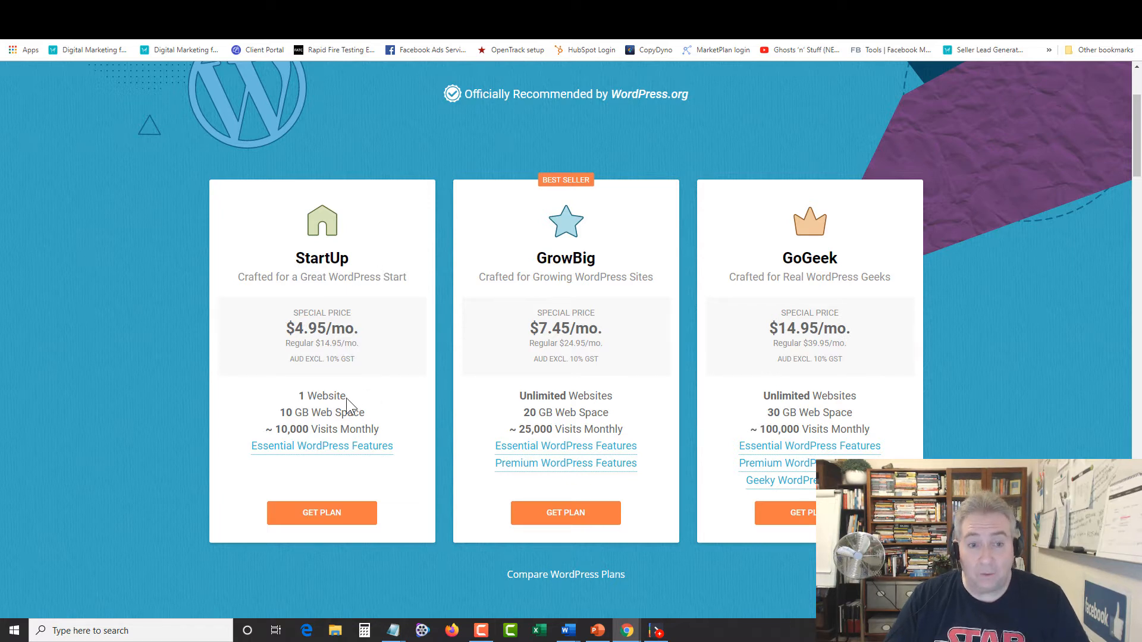
{"action": "left_click_drag", "start_coordinate": [364, 412], "coordinate": [280, 403]}
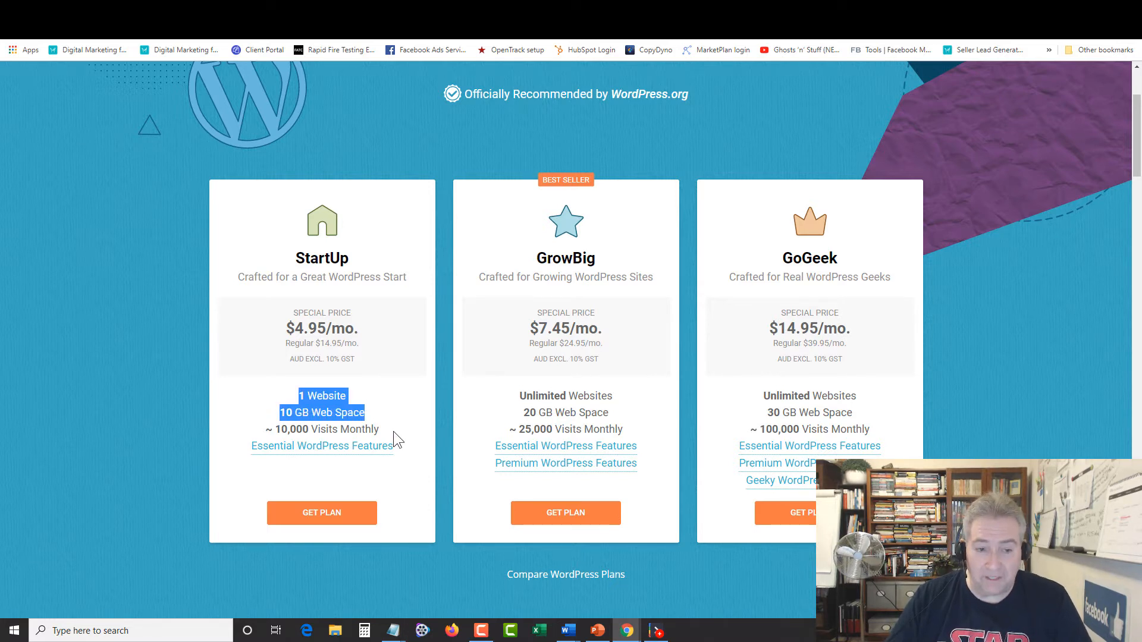
{"action": "left_click", "coordinate": [378, 405]}
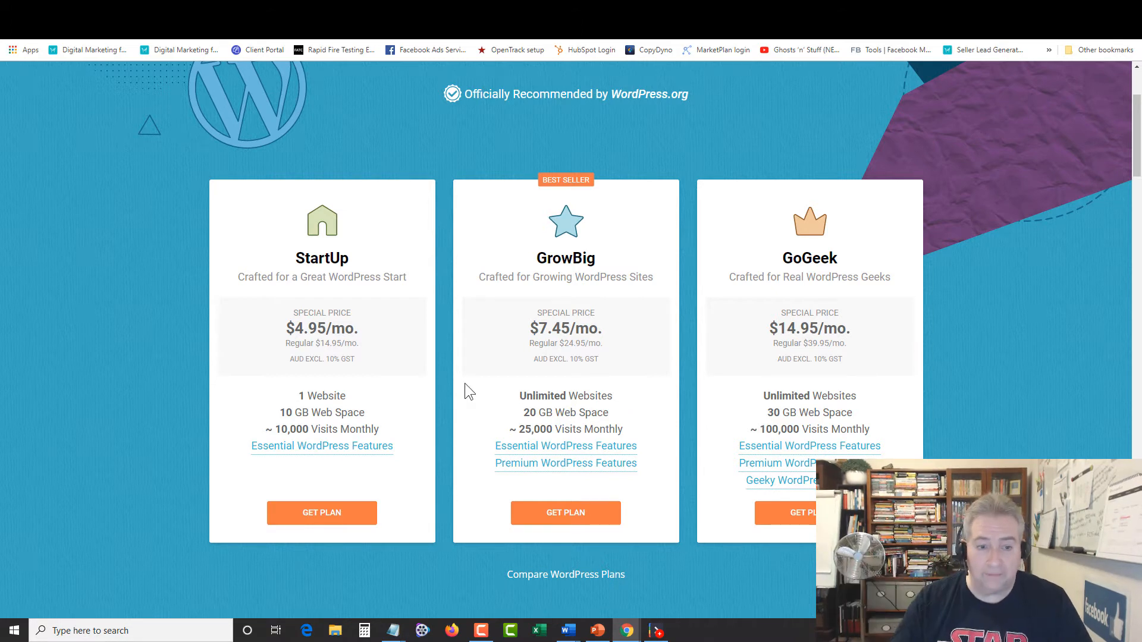
{"action": "left_click", "coordinate": [326, 521]}
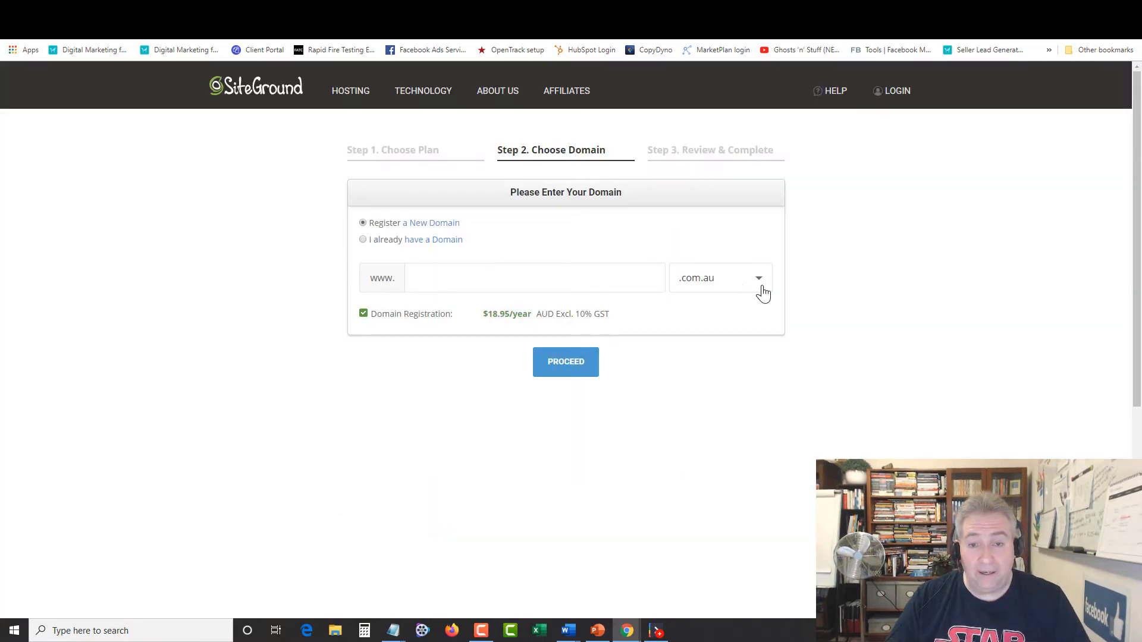
Step: Choose the .com extension, enter propertybybelinda as the new domain to register, and proceed to the review stage
{"action": "left_click", "coordinate": [739, 287]}
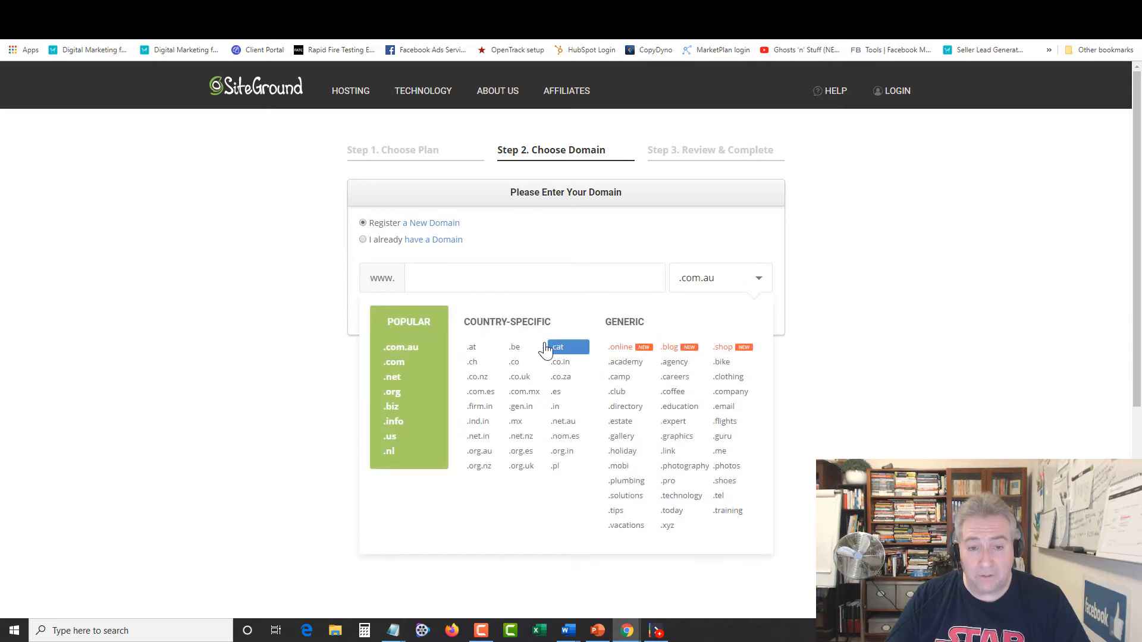
{"action": "left_click", "coordinate": [394, 362]}
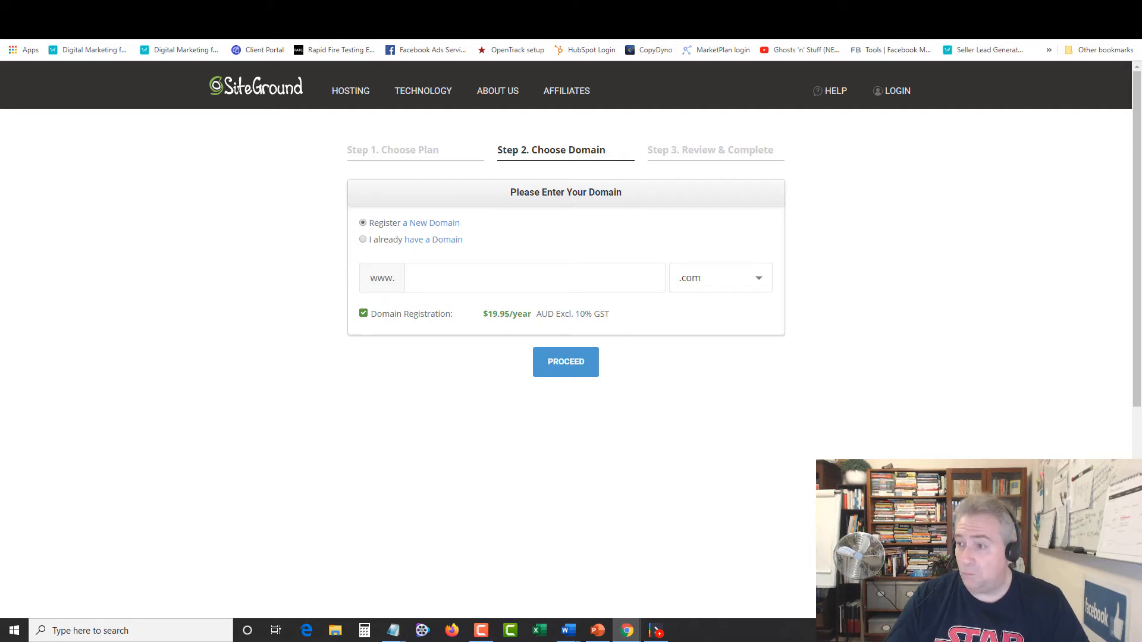
{"action": "key", "text": "alt+Tab"}
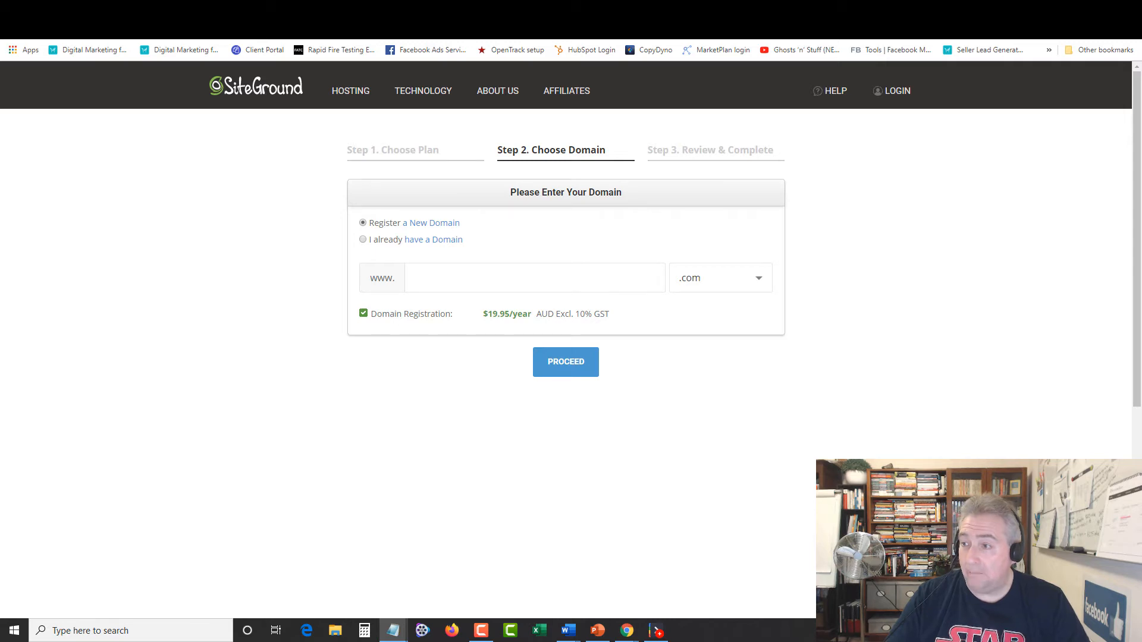
{"action": "left_click", "coordinate": [446, 277]}
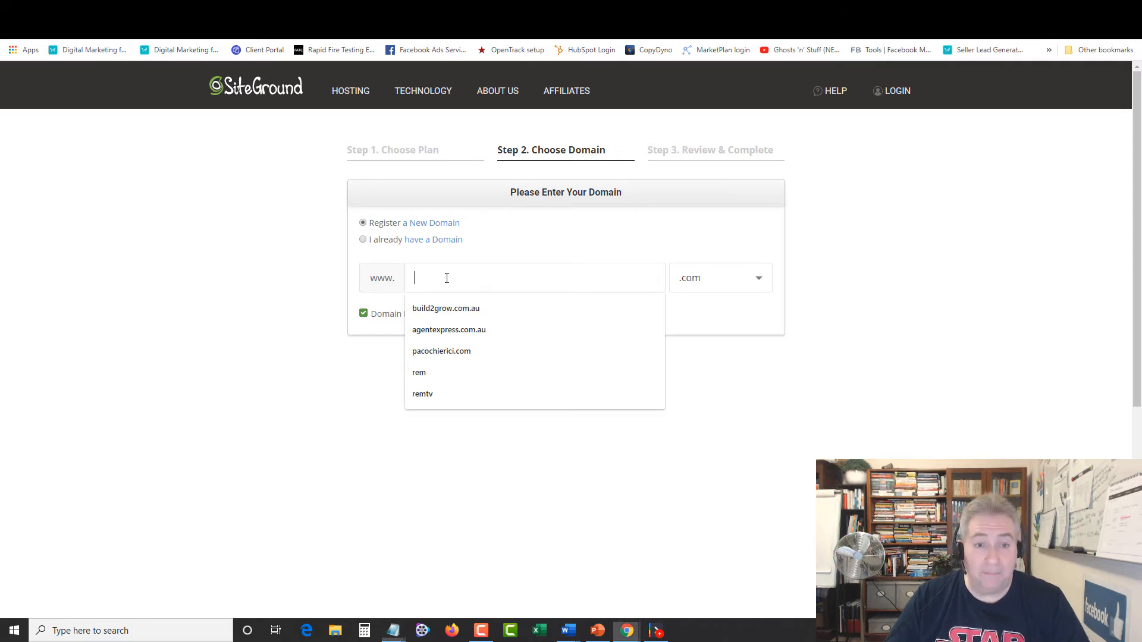
{"action": "right_click", "coordinate": [449, 278]}
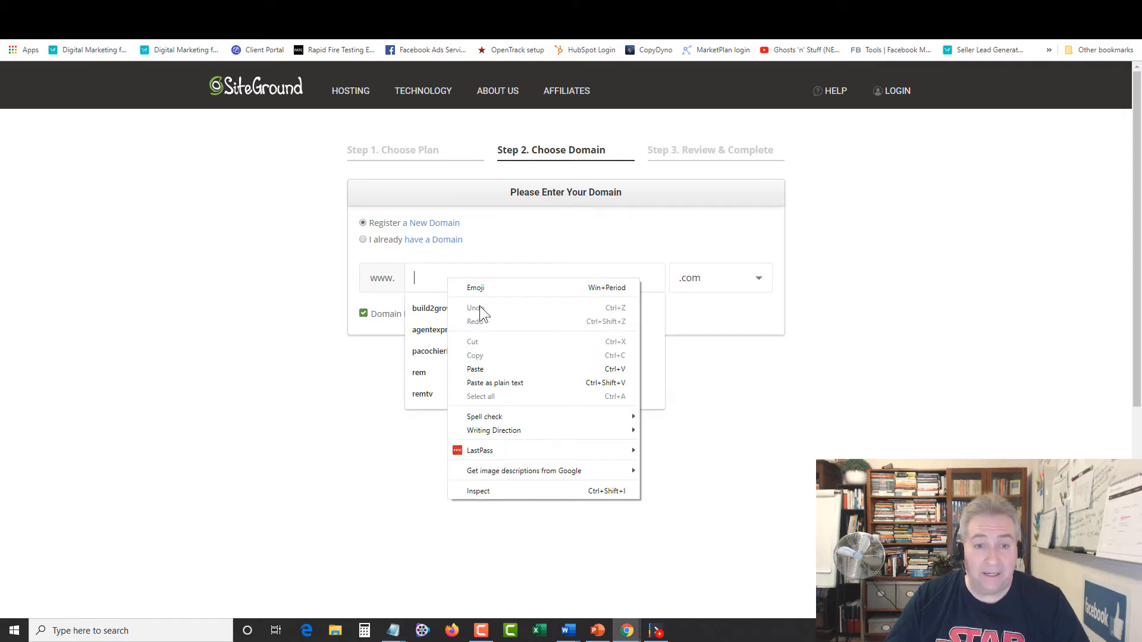
{"action": "left_click", "coordinate": [483, 368]}
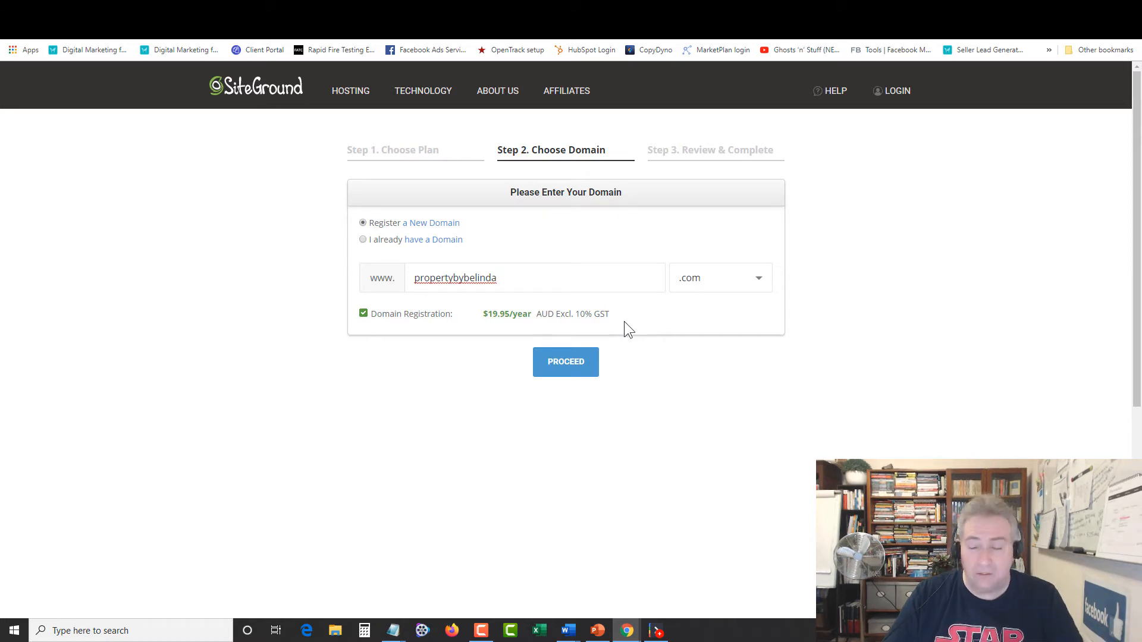
{"action": "left_click", "coordinate": [582, 372]}
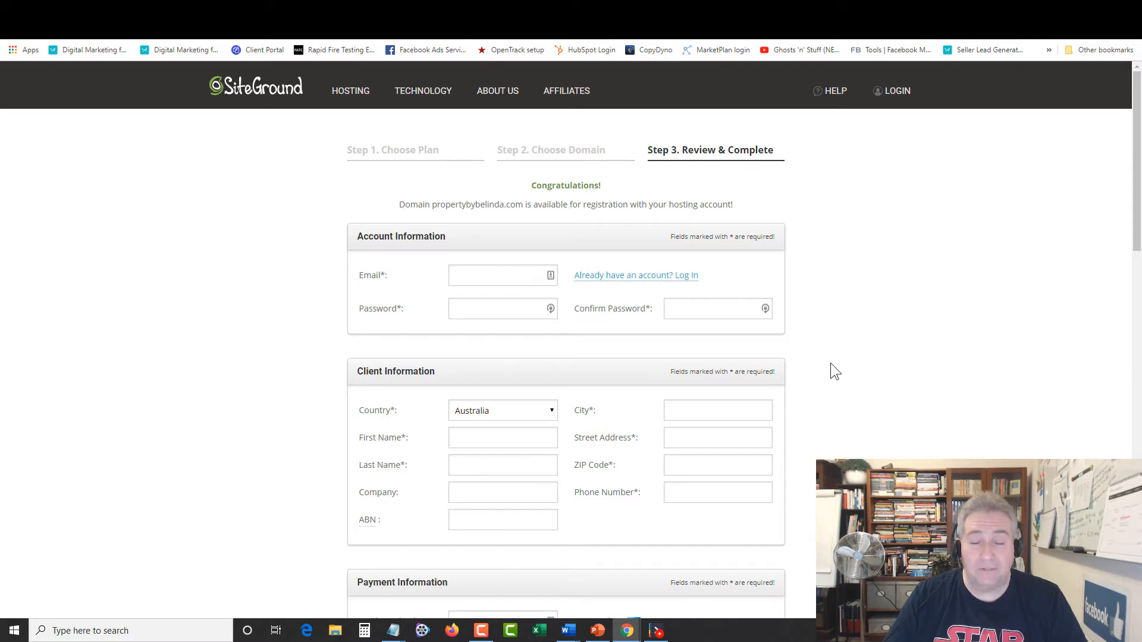
Step: Enter the customer's e-mail address in the account information
{"action": "scroll", "coordinate": [832, 364], "scroll_direction": "down", "scroll_amount": 2}
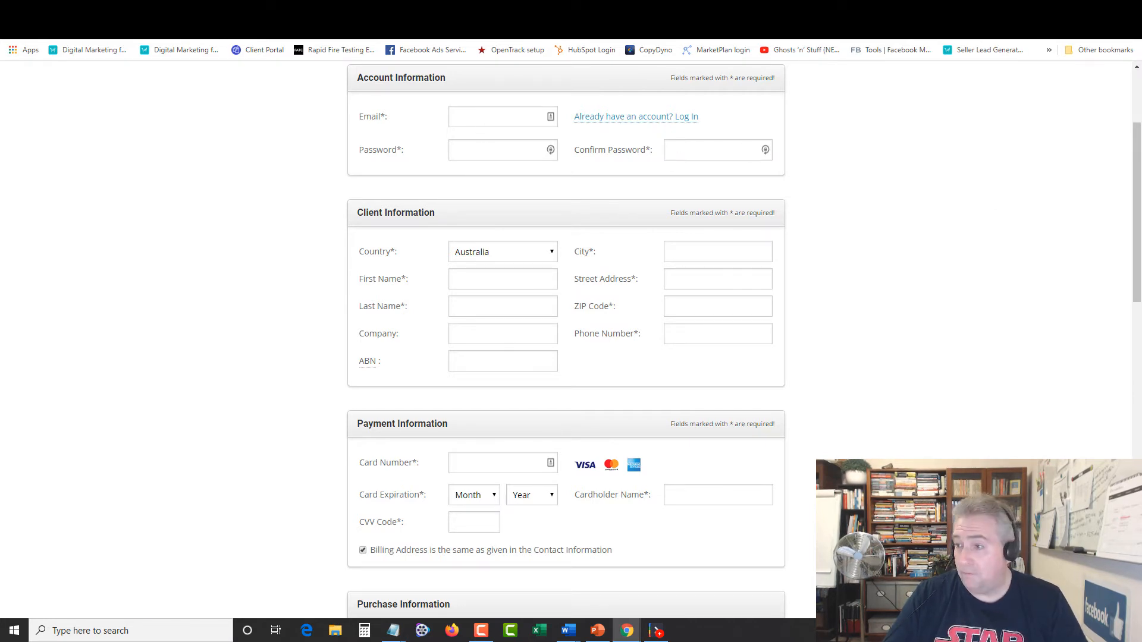
{"action": "key", "text": "alt+Tab"}
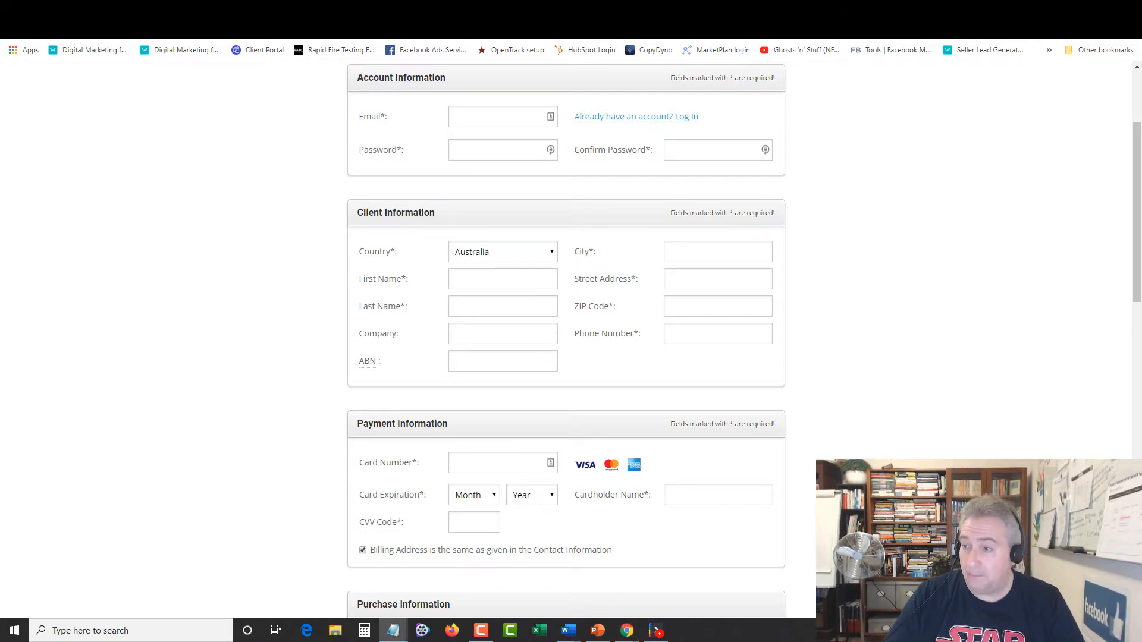
{"action": "left_click", "coordinate": [479, 117]}
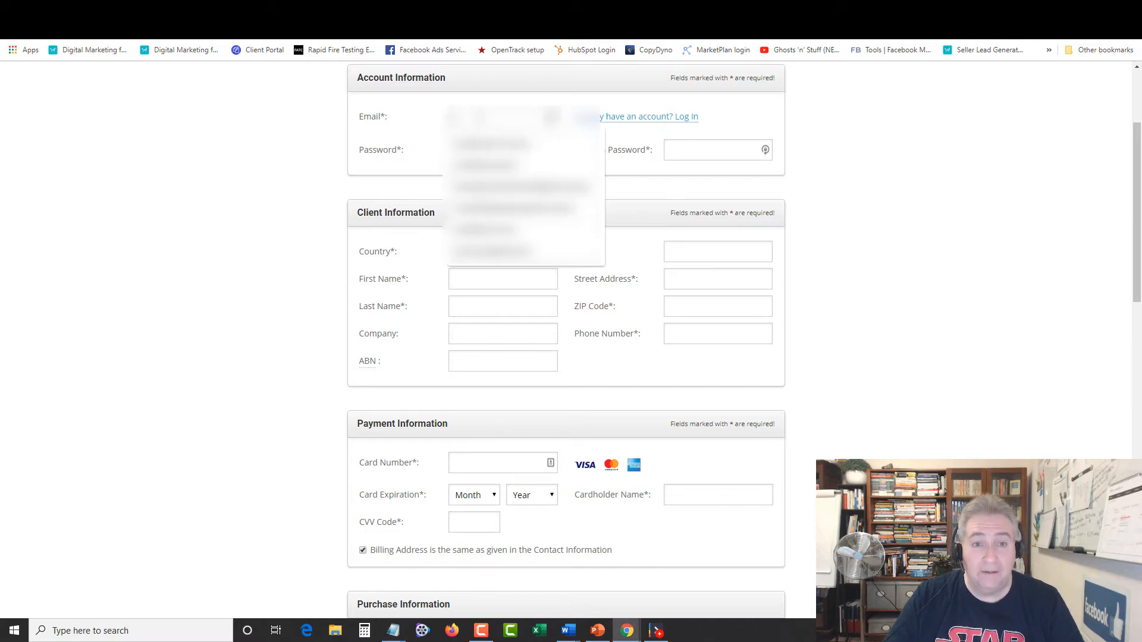
{"action": "key", "text": "ctrl+v"}
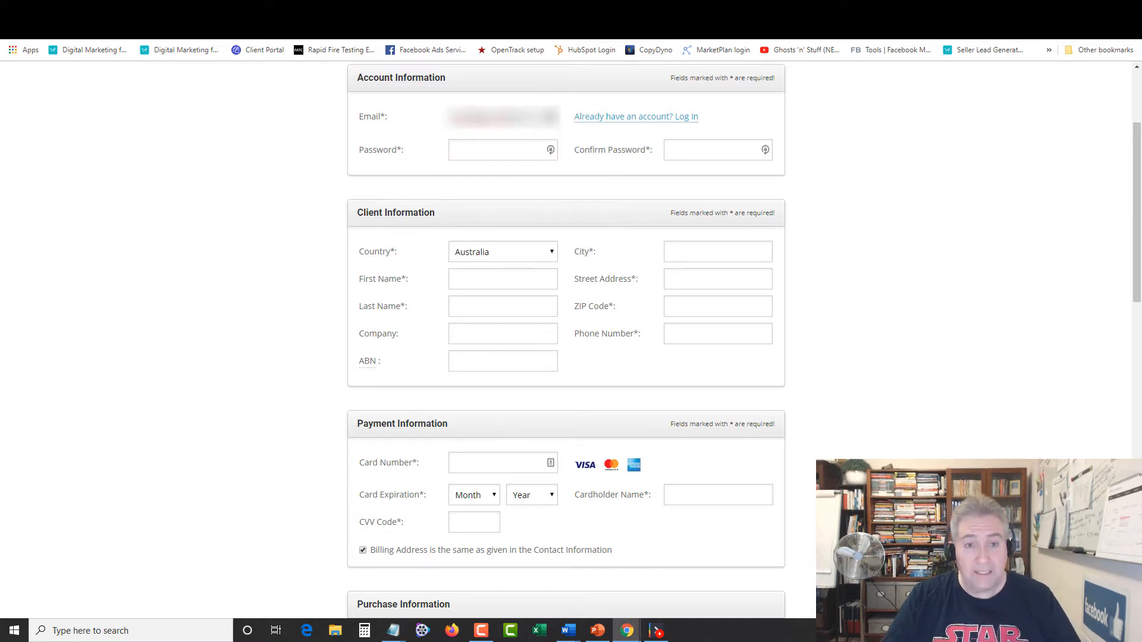
Step: Dismiss the special price offer, then enter and confirm the account password
{"action": "left_click", "coordinate": [483, 142]}
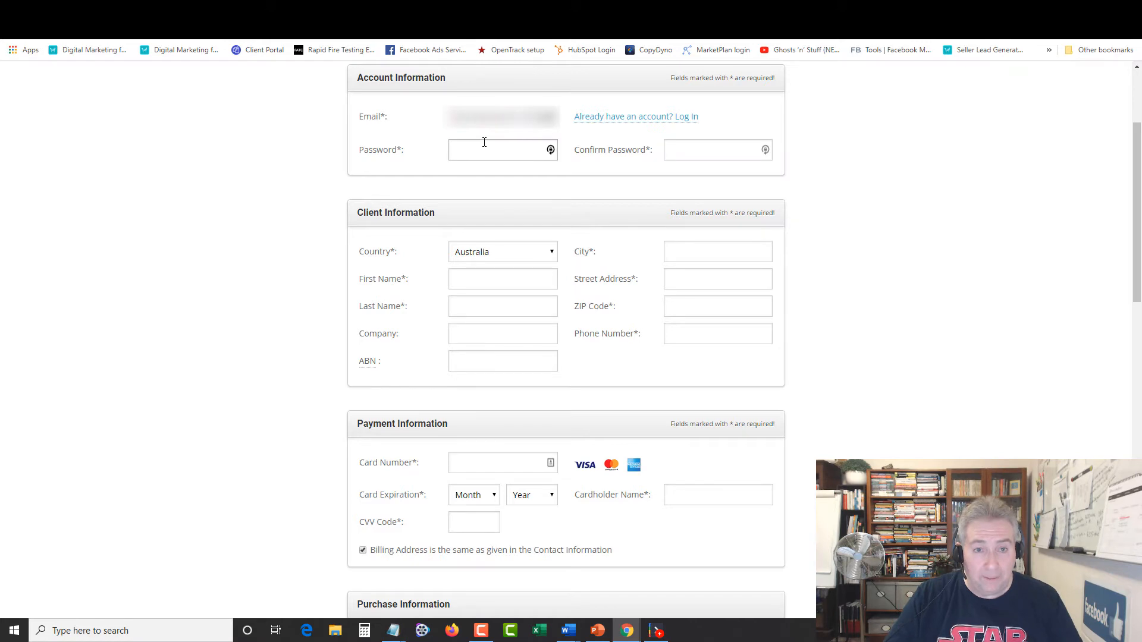
{"action": "left_click", "coordinate": [641, 177]}
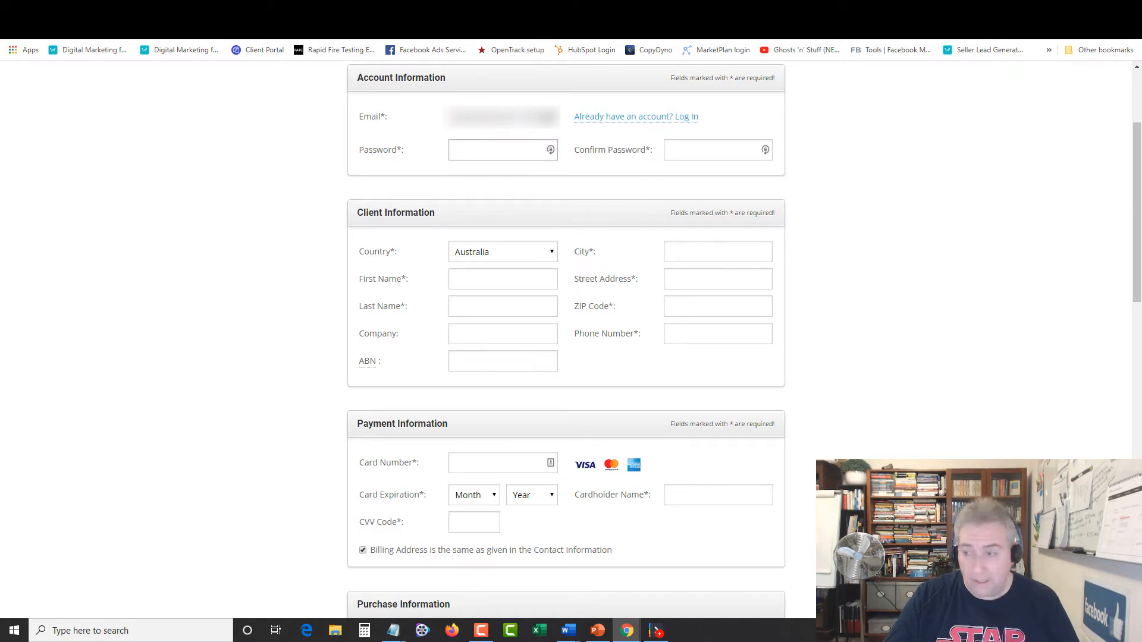
{"action": "key", "text": "alt+Tab"}
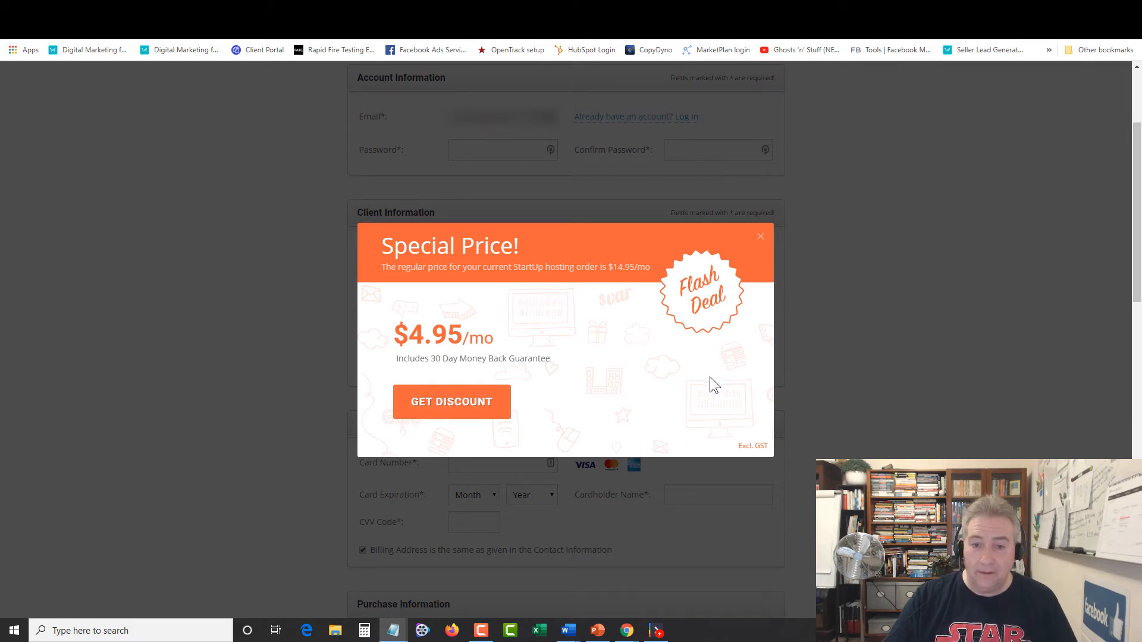
{"action": "left_click", "coordinate": [763, 238]}
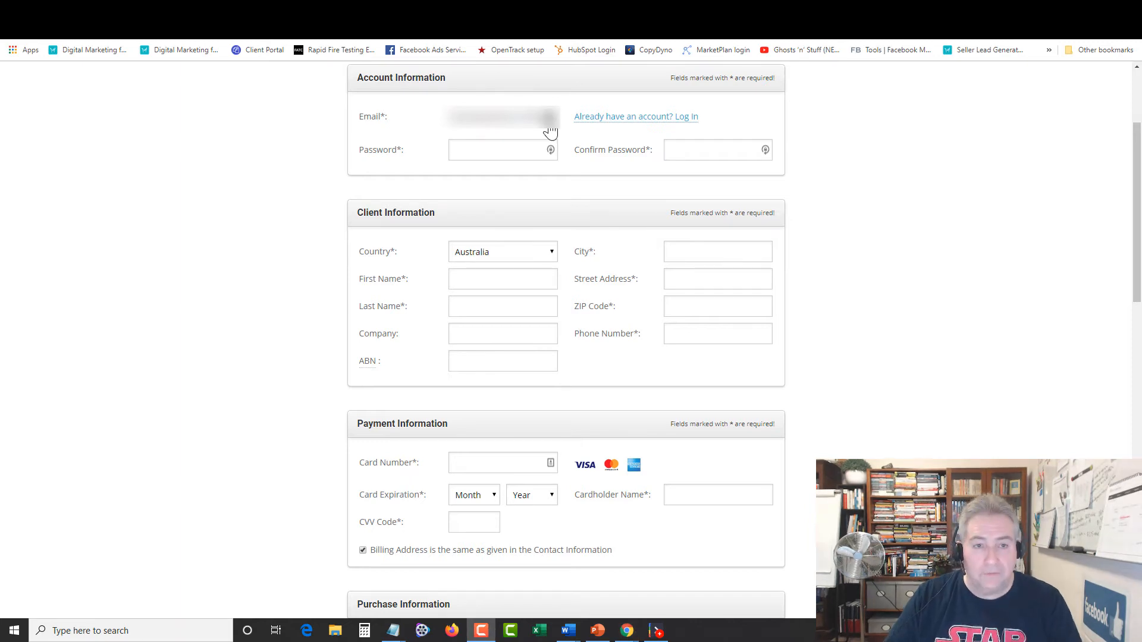
{"action": "right_click", "coordinate": [469, 152]}
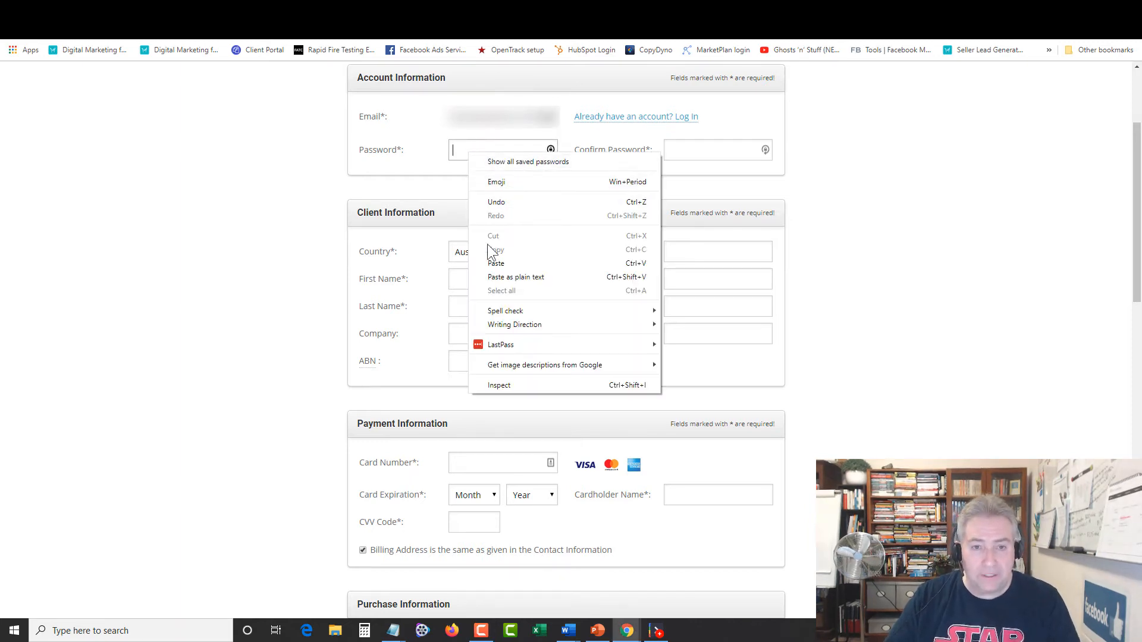
{"action": "left_click", "coordinate": [505, 264]}
{"action": "left_click", "coordinate": [690, 153]}
{"action": "right_click", "coordinate": [690, 152]}
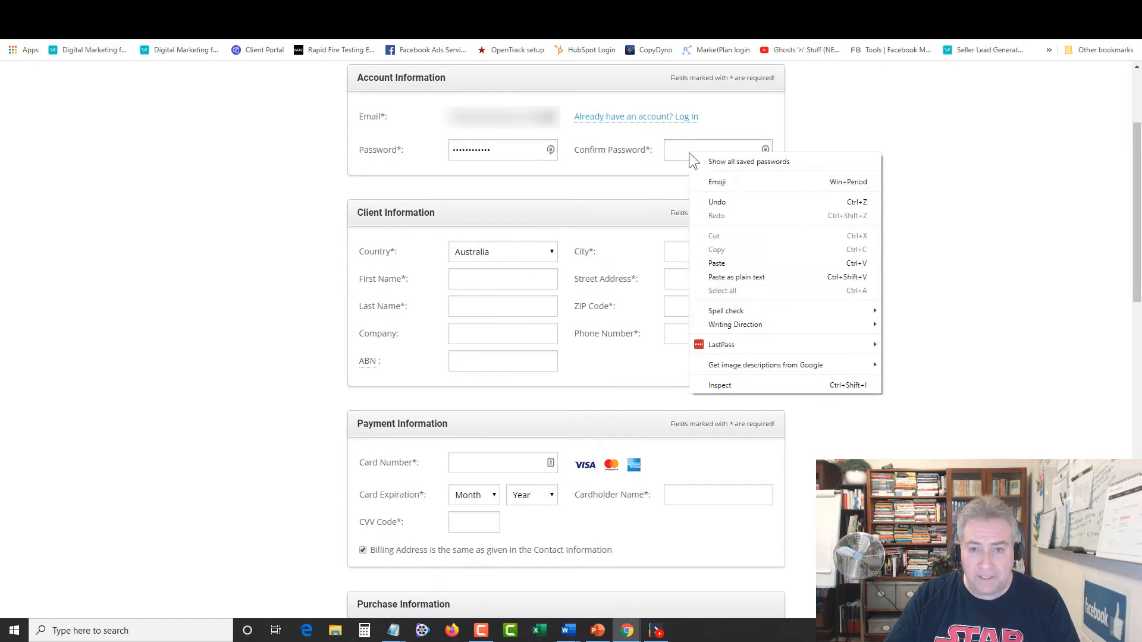
{"action": "left_click", "coordinate": [717, 264]}
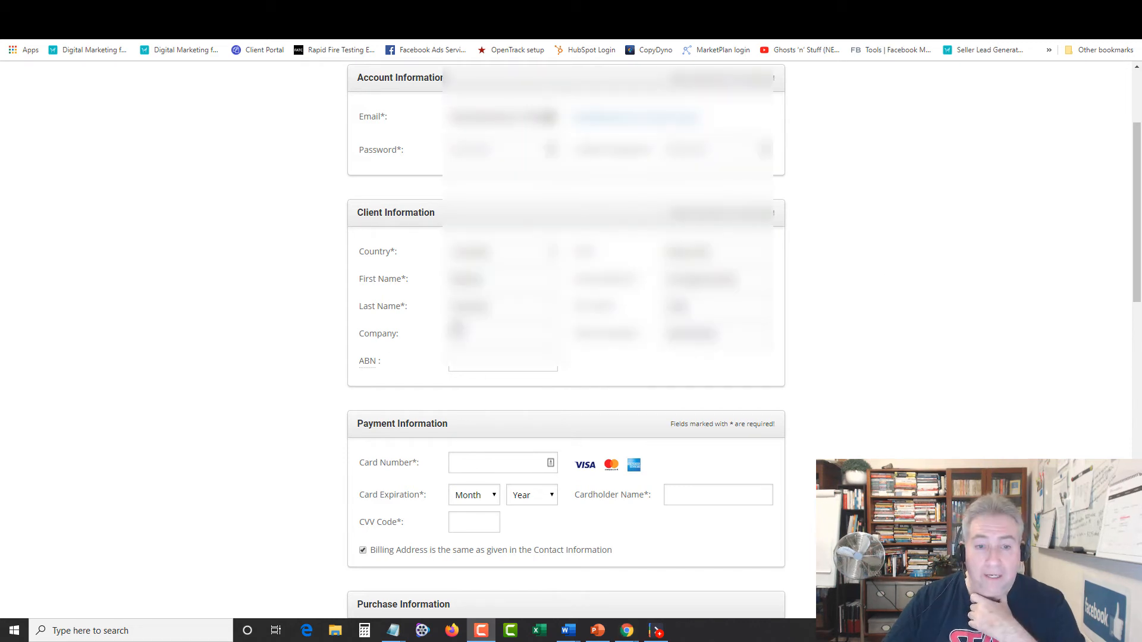
Step: Fill in the client's contact details and the payment card details, leaving company and ABN blank
{"action": "left_click", "coordinate": [485, 334]}
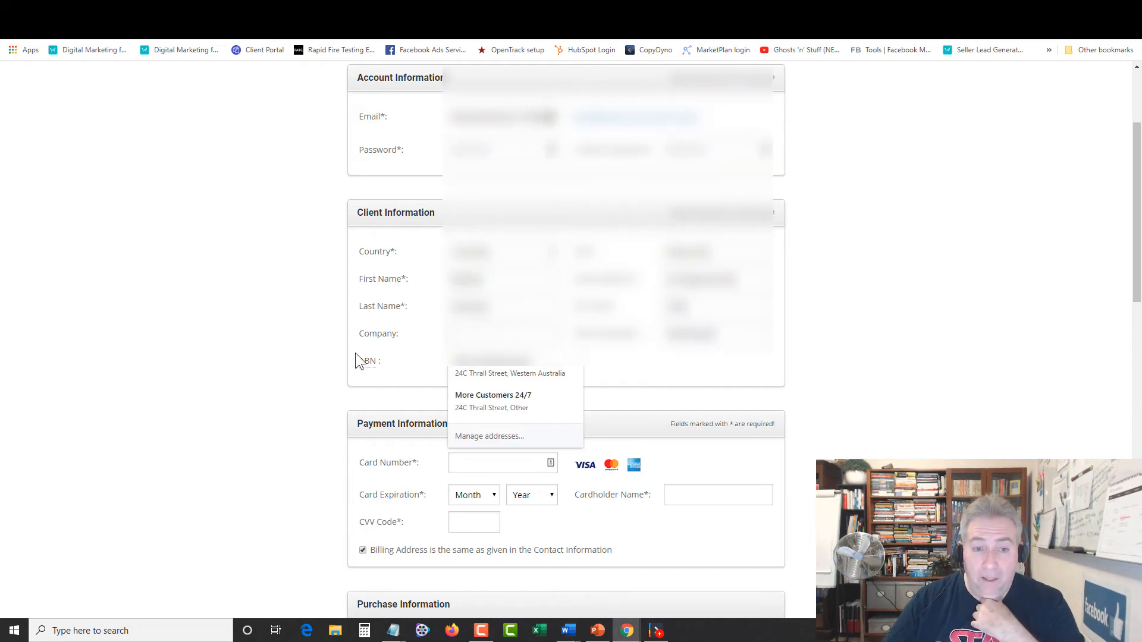
{"action": "left_click", "coordinate": [860, 354]}
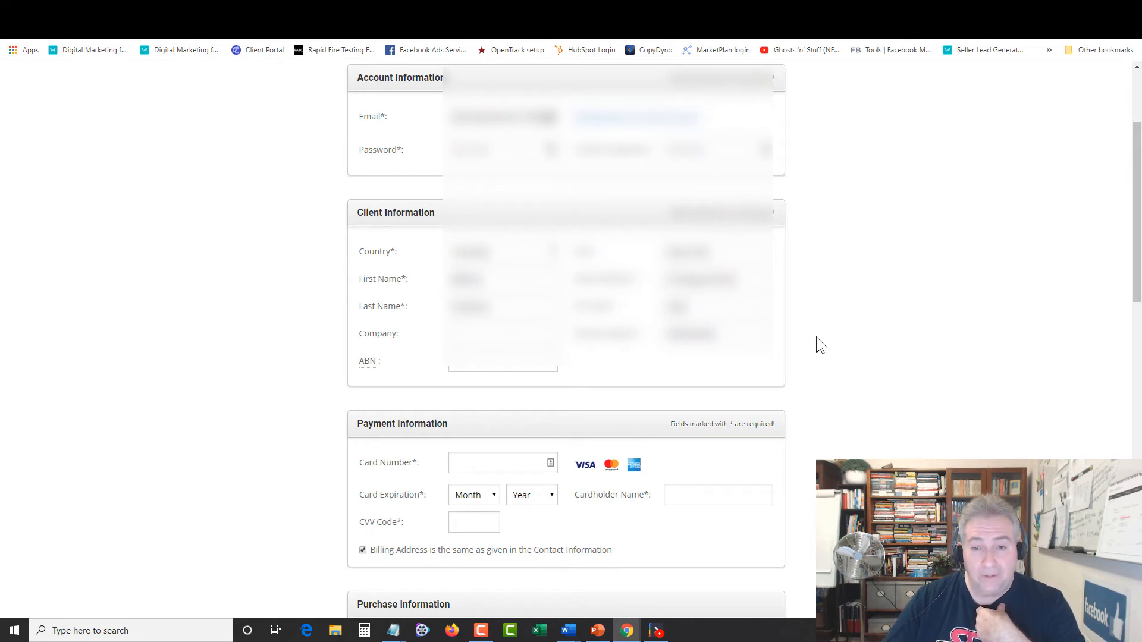
{"action": "scroll", "coordinate": [817, 339], "scroll_direction": "down", "scroll_amount": 4}
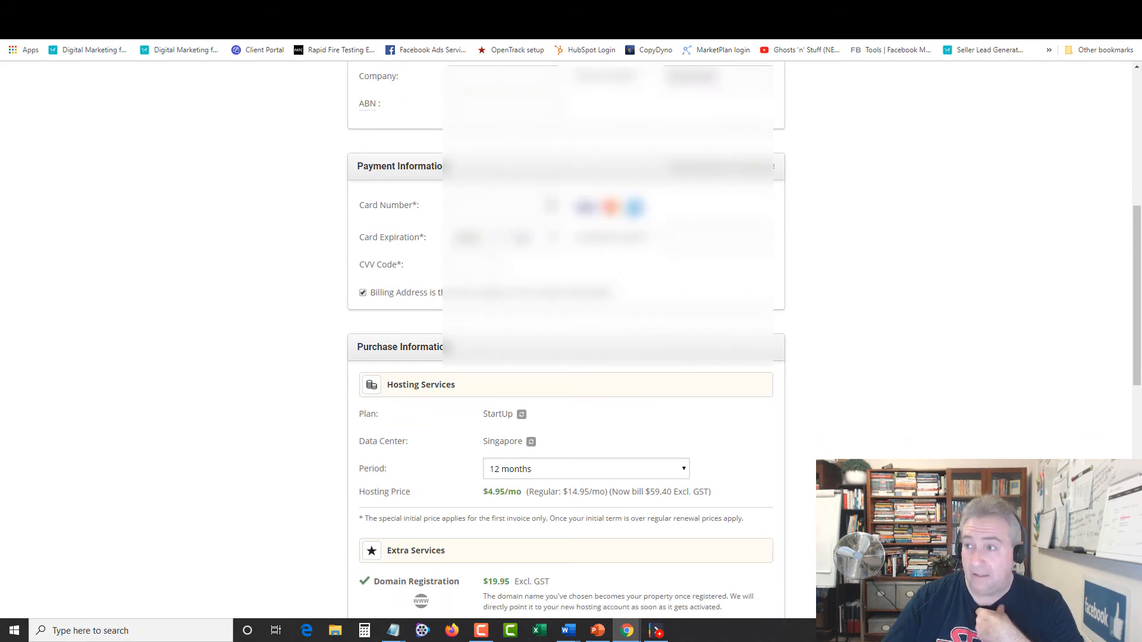
{"action": "scroll", "coordinate": [565, 339], "scroll_direction": "down", "scroll_amount": 1}
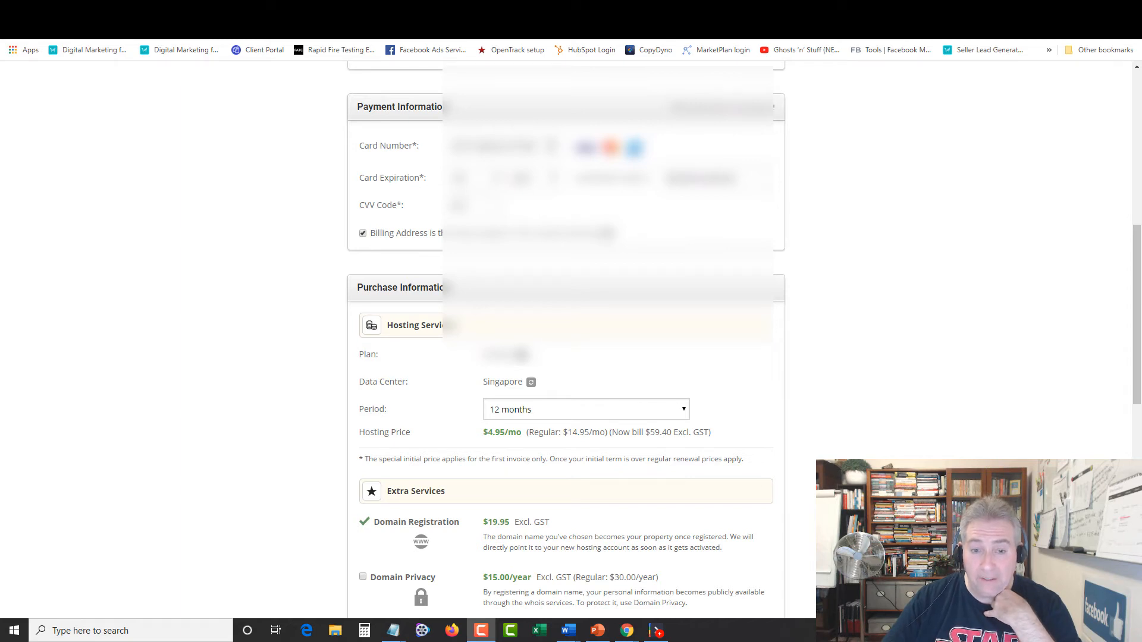
Step: Set the hosting data center to Singapore and the hosting period to 12 months
{"action": "scroll", "coordinate": [864, 260], "scroll_direction": "down", "scroll_amount": 4}
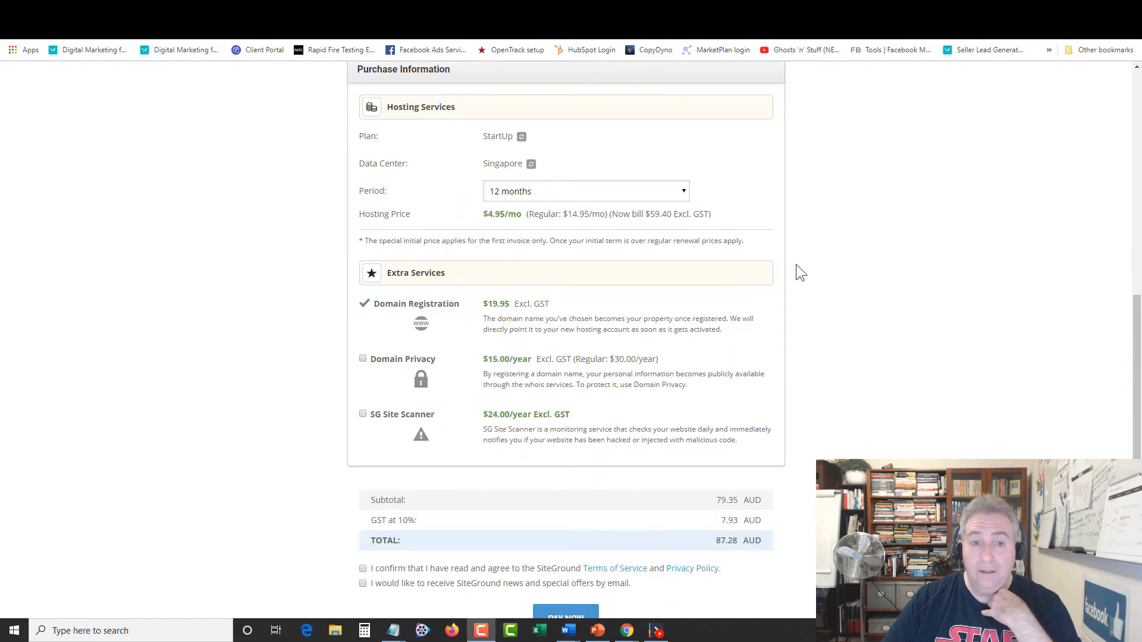
{"action": "left_click", "coordinate": [530, 167]}
{"action": "left_click", "coordinate": [533, 166]}
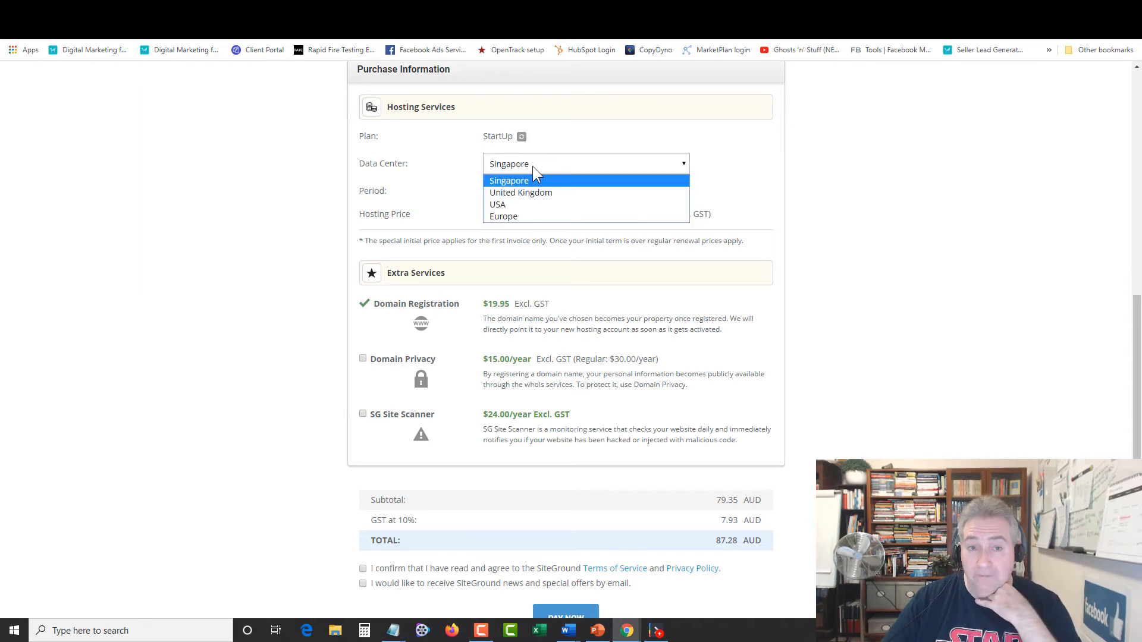
{"action": "left_click", "coordinate": [496, 182]}
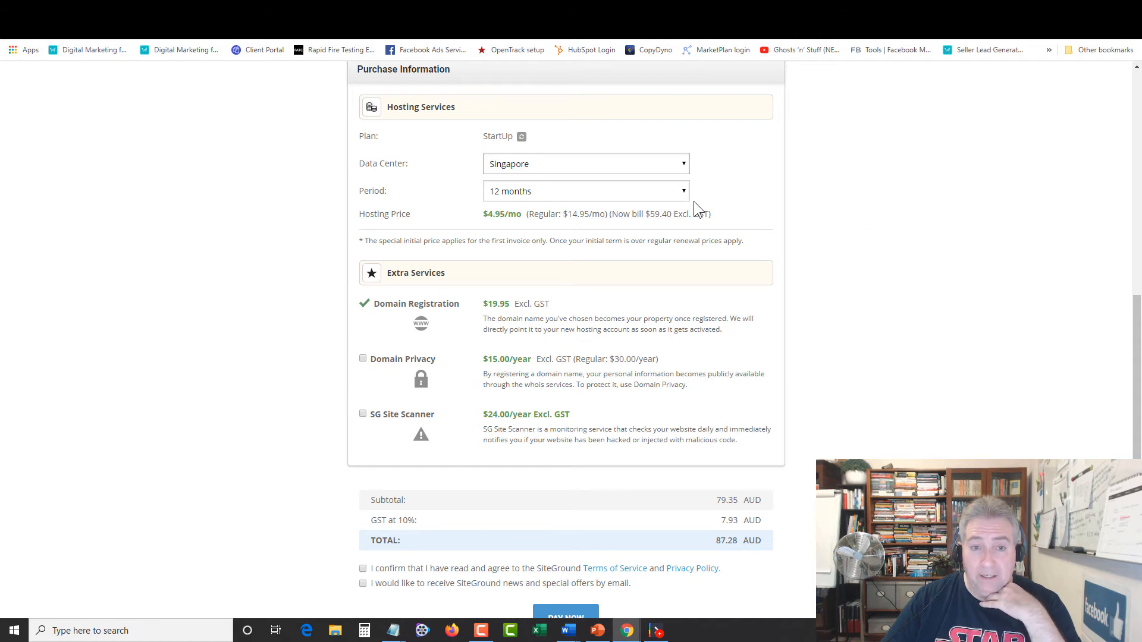
{"action": "left_click", "coordinate": [538, 191]}
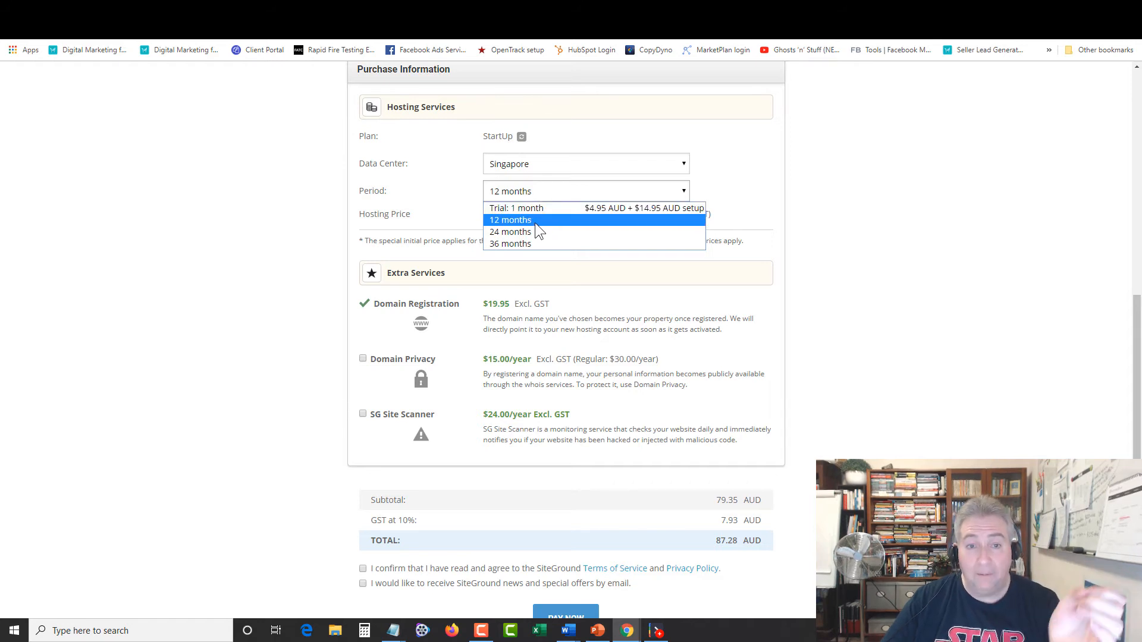
{"action": "left_click", "coordinate": [534, 221]}
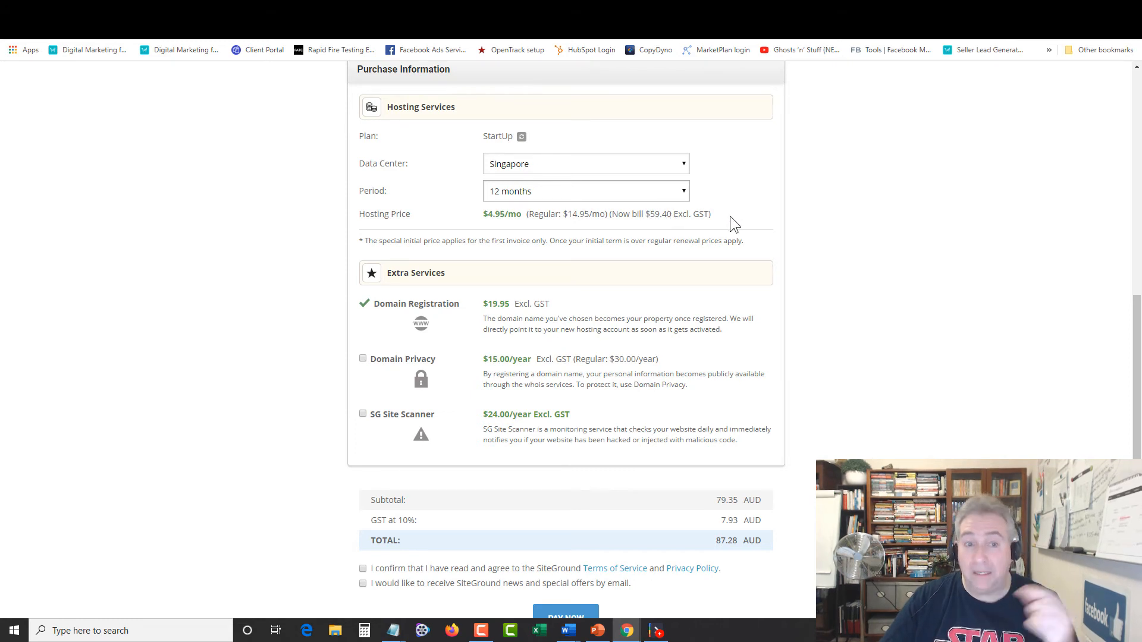
Step: Check the hosting price, the available hosting periods and the optional extra services in the purchase information
{"action": "left_click_drag", "start_coordinate": [712, 215], "coordinate": [674, 215]}
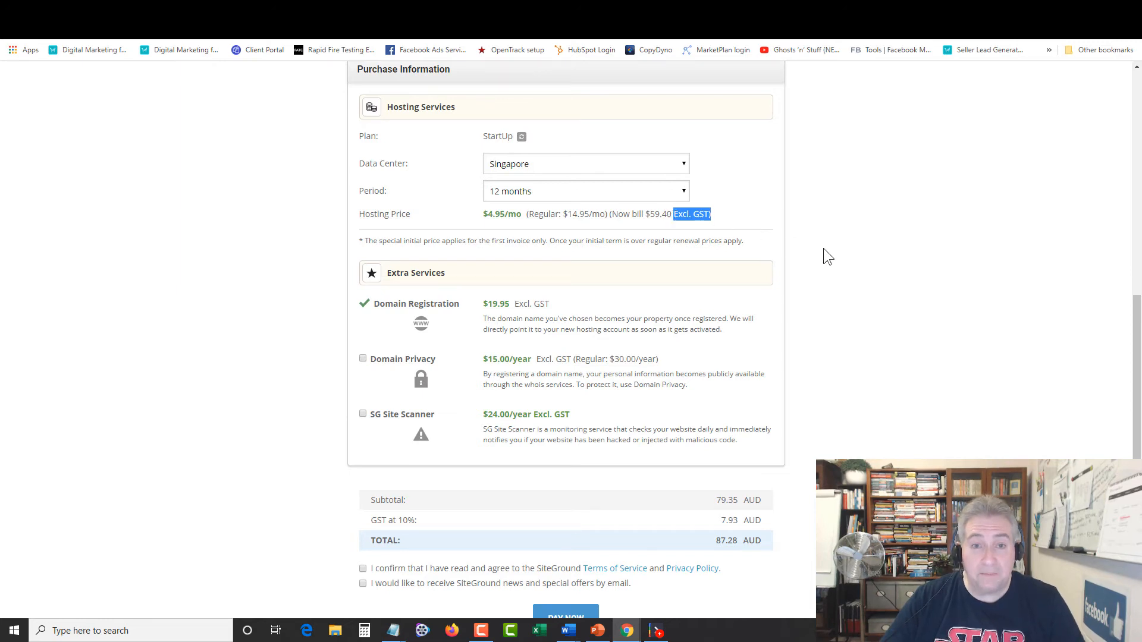
{"action": "scroll", "coordinate": [823, 248], "scroll_direction": "down", "scroll_amount": 1}
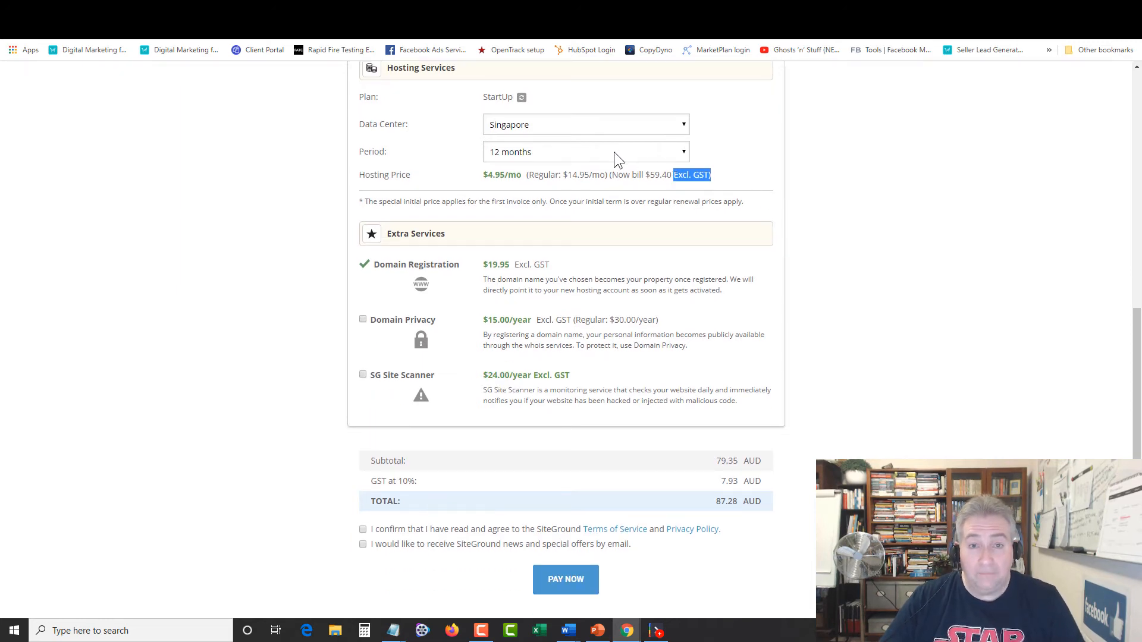
{"action": "left_click", "coordinate": [612, 155]}
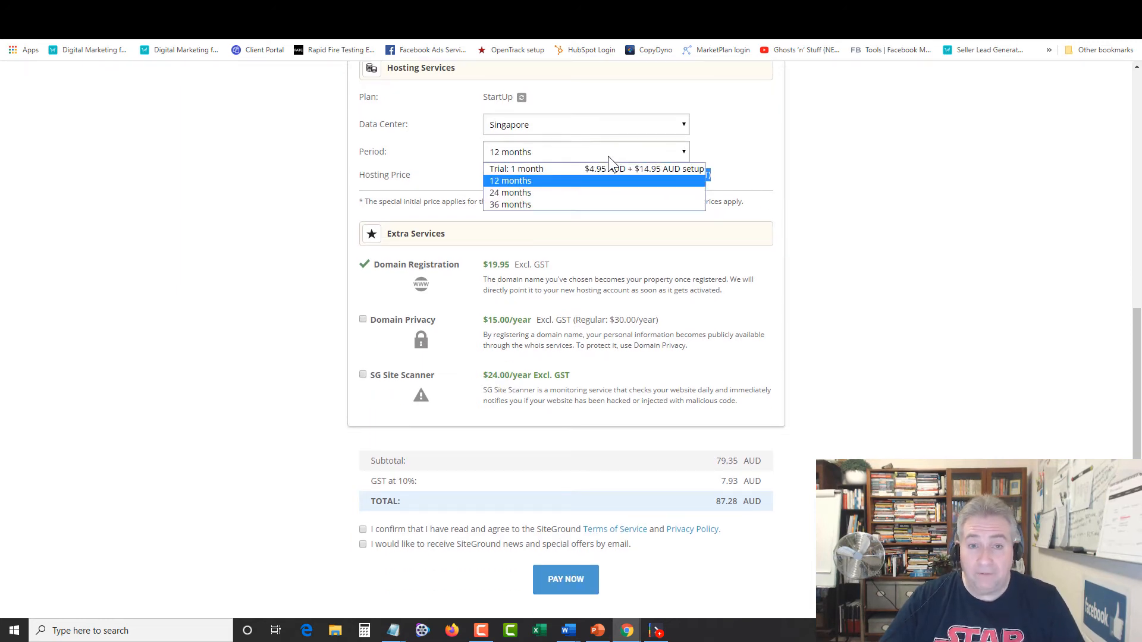
{"action": "left_click", "coordinate": [798, 162]}
{"action": "scroll", "coordinate": [797, 162], "scroll_direction": "down", "scroll_amount": 2}
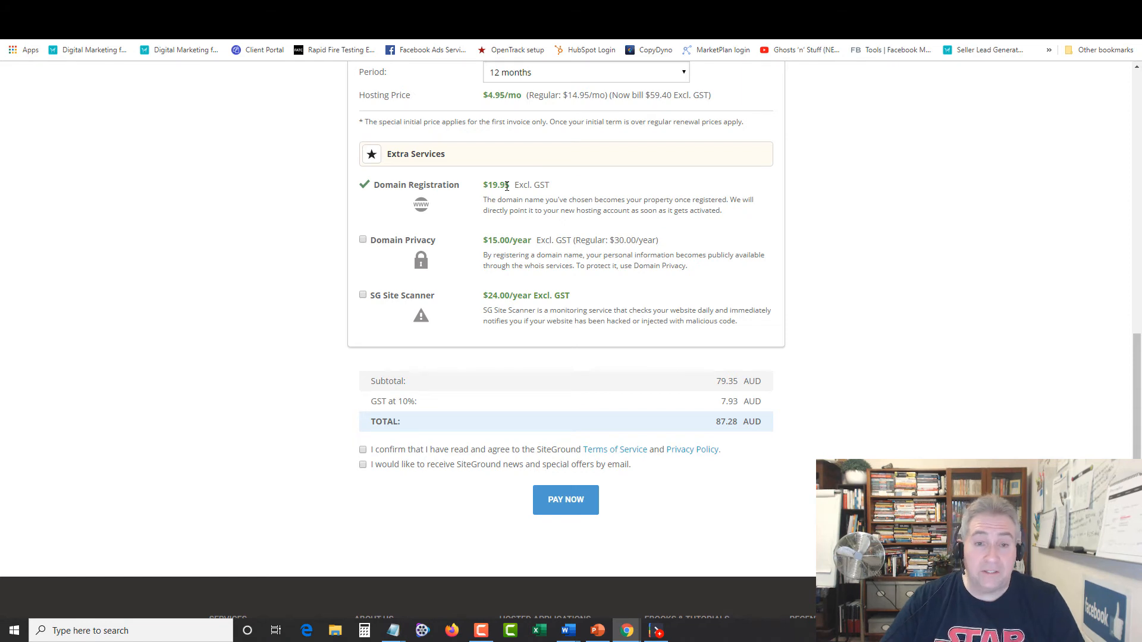
{"action": "scroll", "coordinate": [506, 185], "scroll_direction": "down", "scroll_amount": 1}
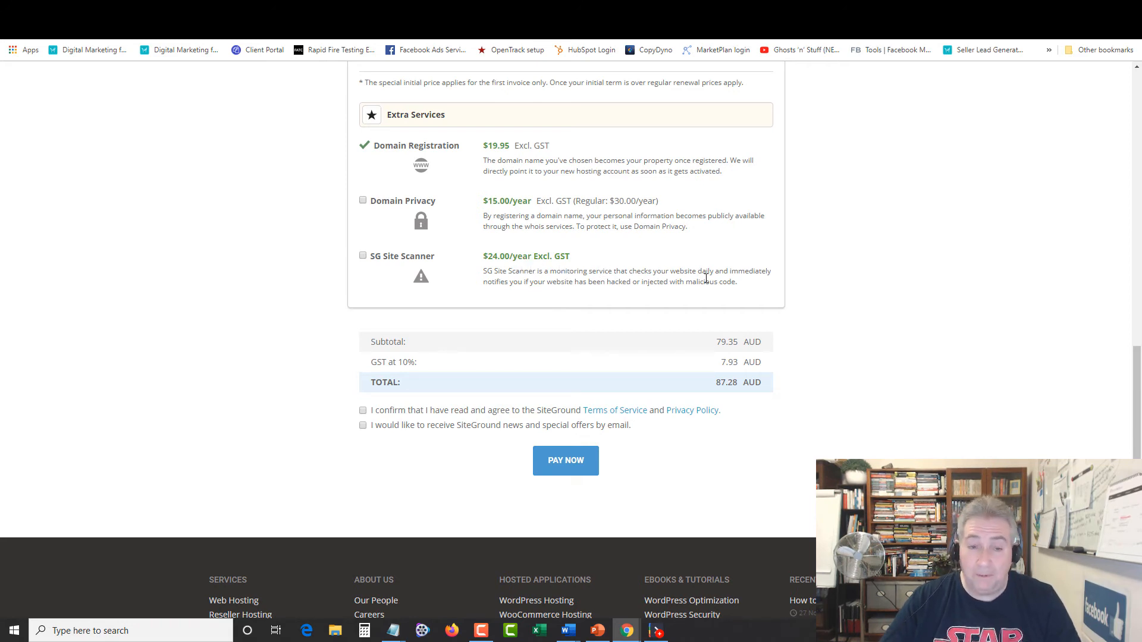
Step: Agree to the Terms of Service and Privacy Policy without opting into news e-mails, and pay for the order
{"action": "scroll", "coordinate": [911, 271], "scroll_direction": "down", "scroll_amount": 3}
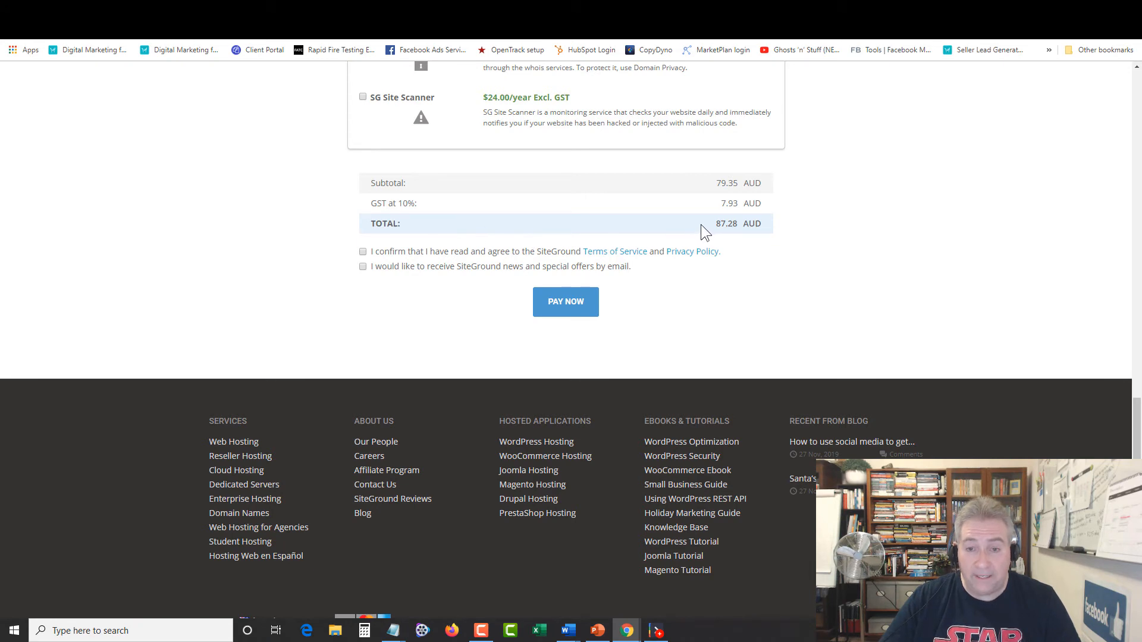
{"action": "left_click", "coordinate": [364, 252]}
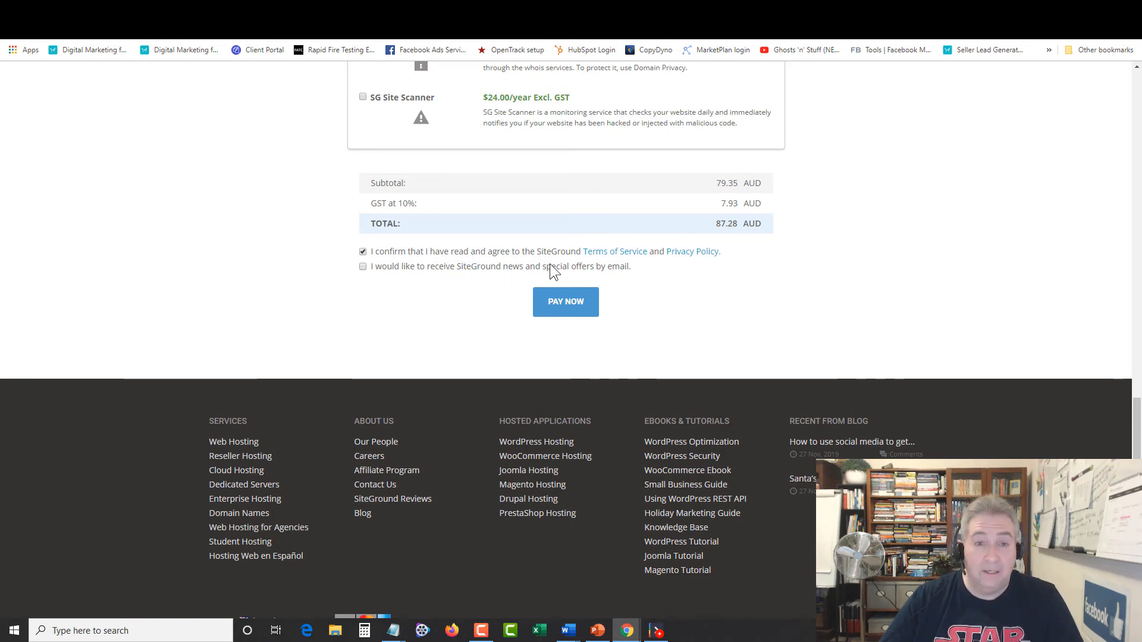
{"action": "left_click", "coordinate": [573, 311]}
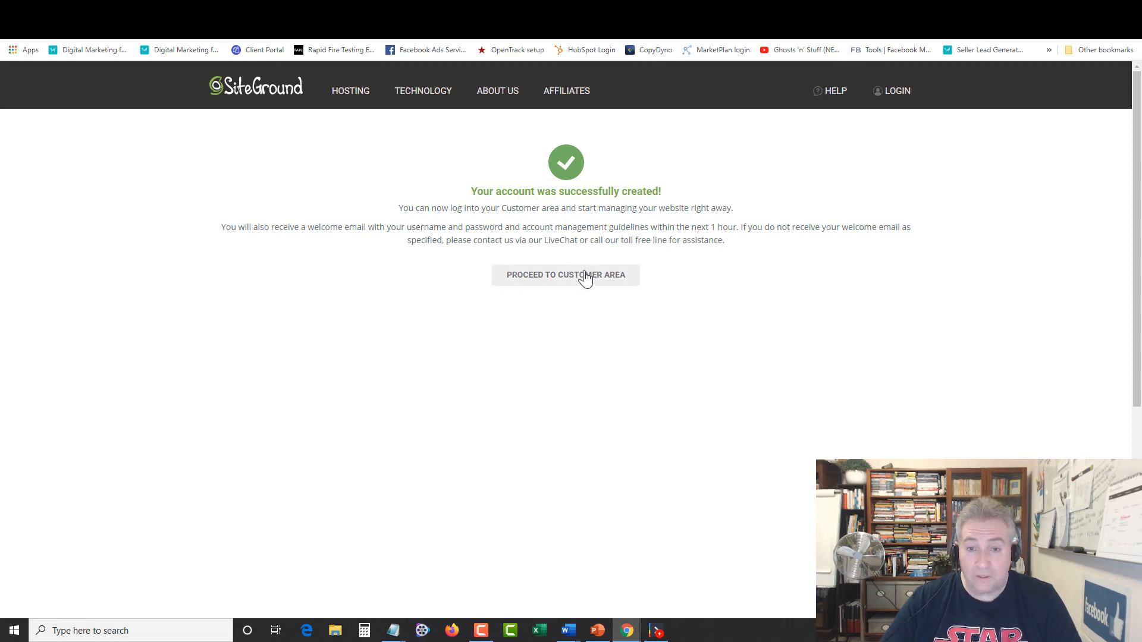
Step: Proceed to the customer area and look over its home page
{"action": "left_click", "coordinate": [561, 281]}
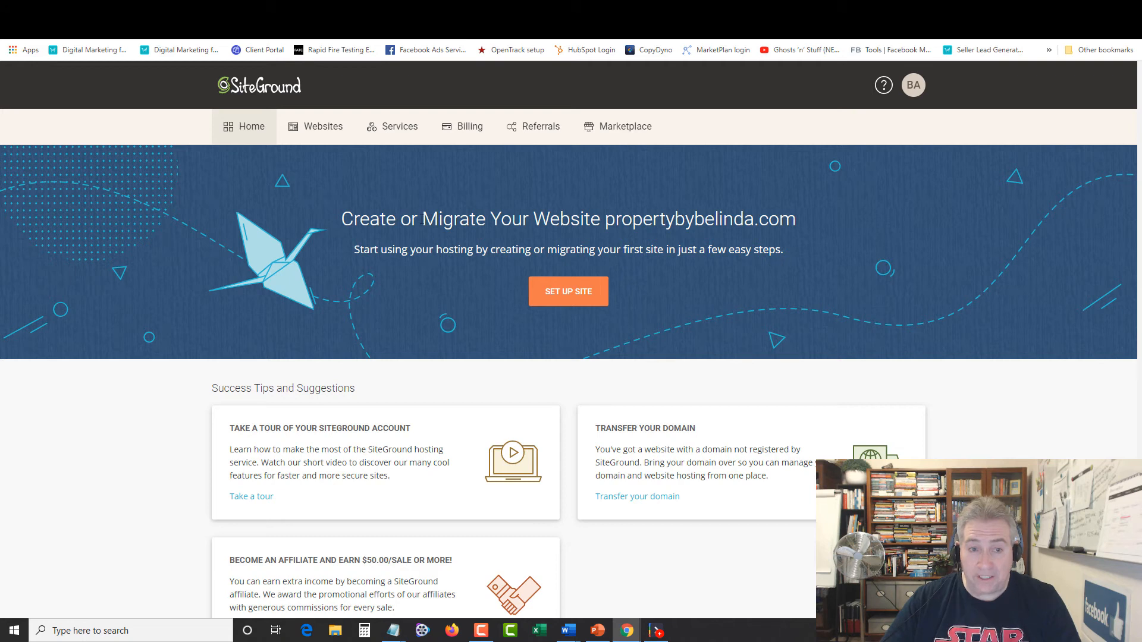
{"action": "left_click_drag", "start_coordinate": [423, 218], "coordinate": [492, 220]}
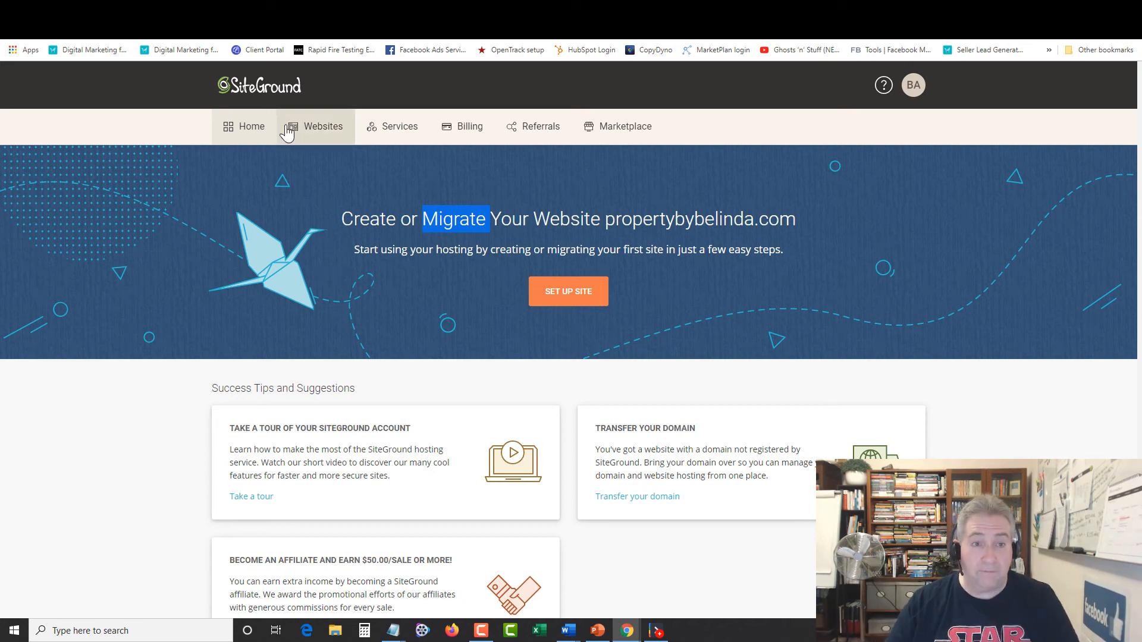
{"action": "scroll", "coordinate": [522, 301], "scroll_direction": "down", "scroll_amount": 3}
{"action": "scroll", "coordinate": [624, 307], "scroll_direction": "down", "scroll_amount": 3}
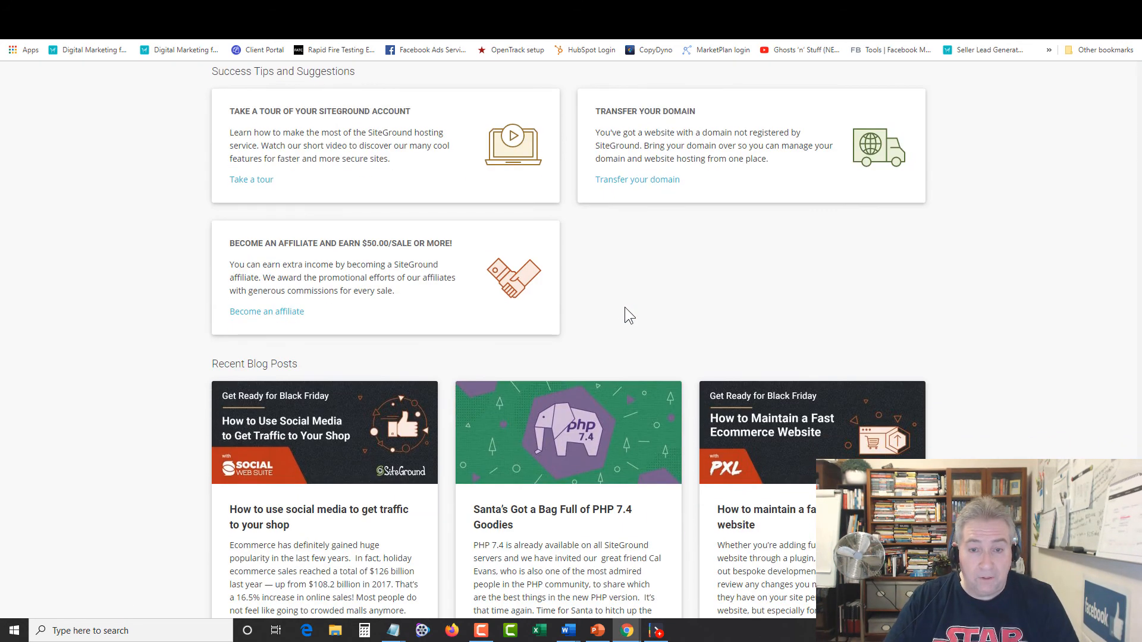
{"action": "scroll", "coordinate": [622, 303], "scroll_direction": "down", "scroll_amount": 3}
{"action": "scroll", "coordinate": [546, 286], "scroll_direction": "up", "scroll_amount": 3}
{"action": "scroll", "coordinate": [535, 287], "scroll_direction": "up", "scroll_amount": 5}
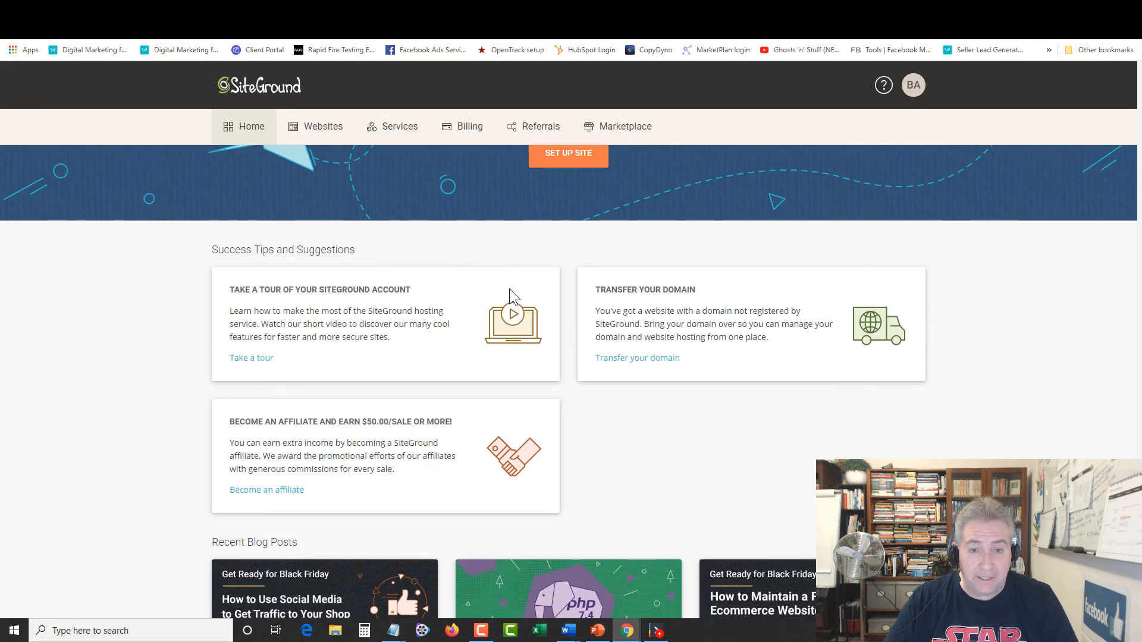
Step: Begin setting up the site as a new website and choose WordPress as its application
{"action": "left_click", "coordinate": [563, 295]}
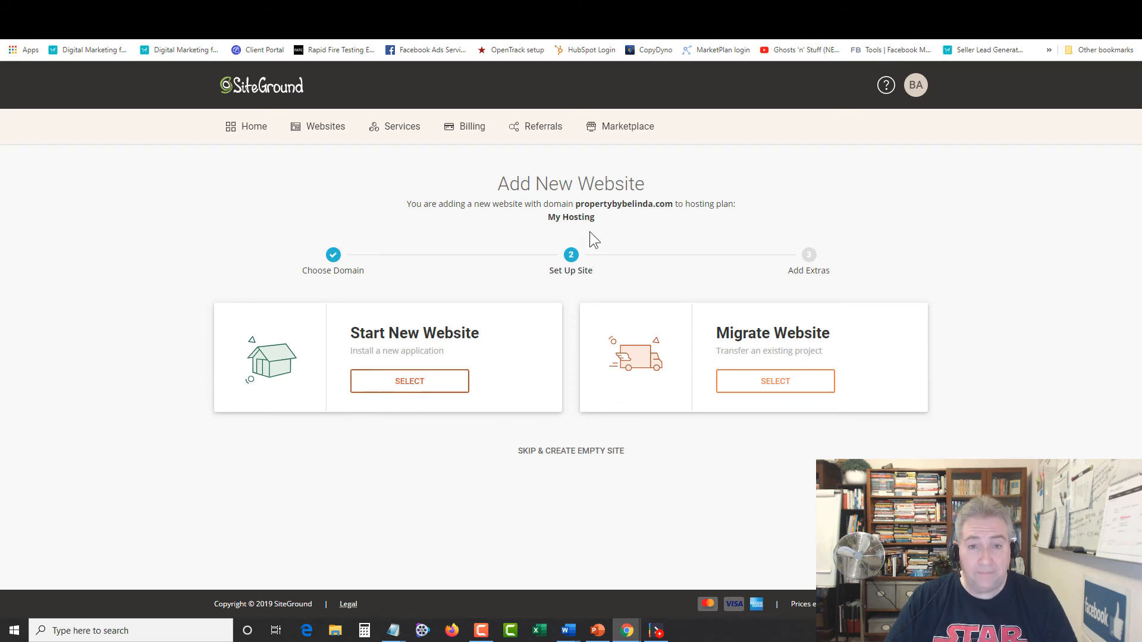
{"action": "left_click", "coordinate": [396, 385]}
{"action": "scroll", "coordinate": [278, 413], "scroll_direction": "down", "scroll_amount": 2}
{"action": "left_click", "coordinate": [296, 465]}
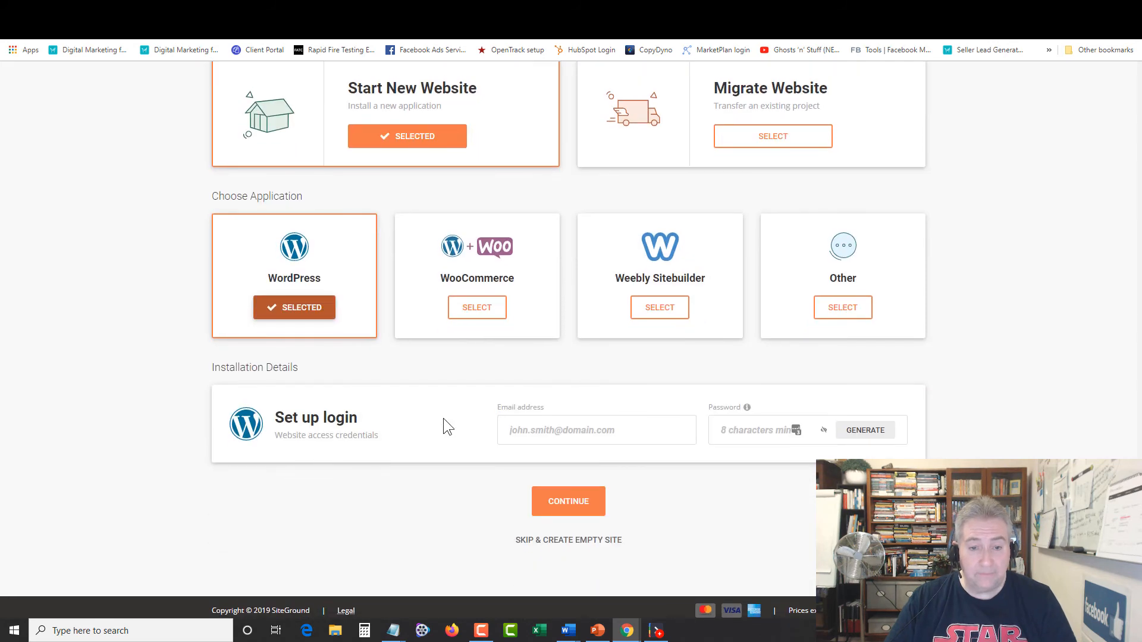
Step: Copy the login e-mail address from the notes and paste it into the WordPress installation details
{"action": "left_click", "coordinate": [527, 426]}
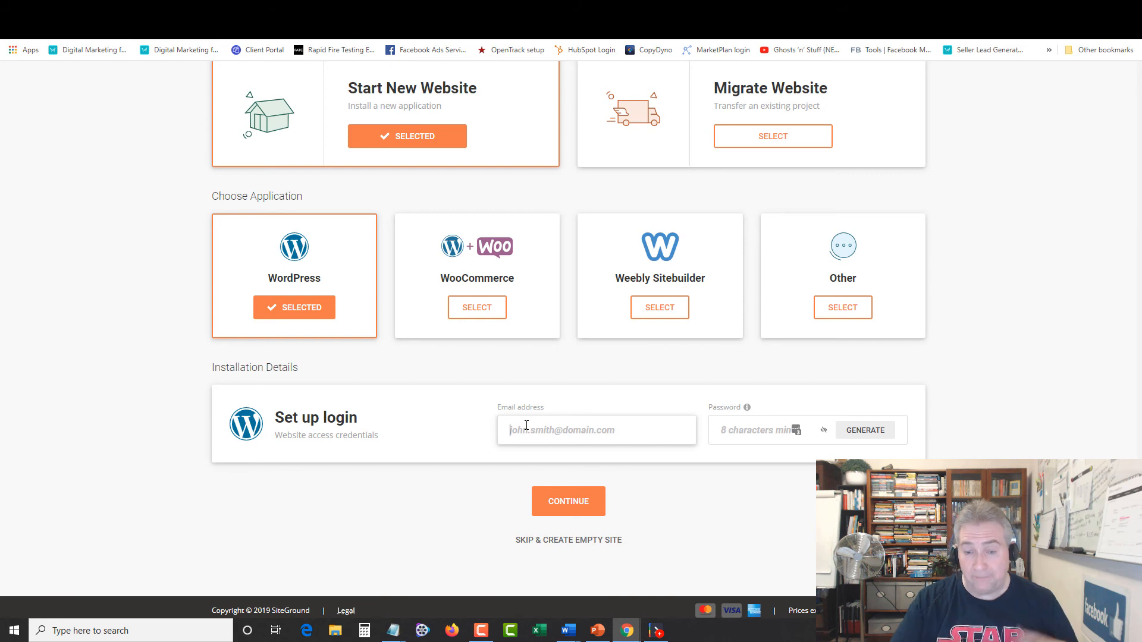
{"action": "scroll", "coordinate": [535, 427], "scroll_direction": "down", "scroll_amount": 1}
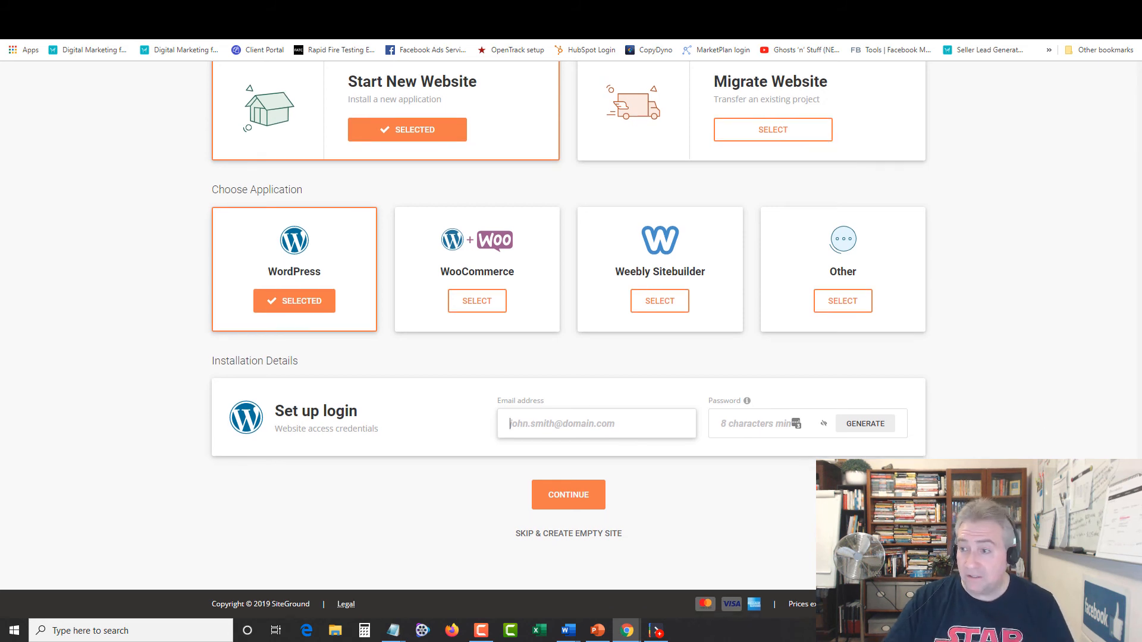
{"action": "key", "text": "alt+Tab"}
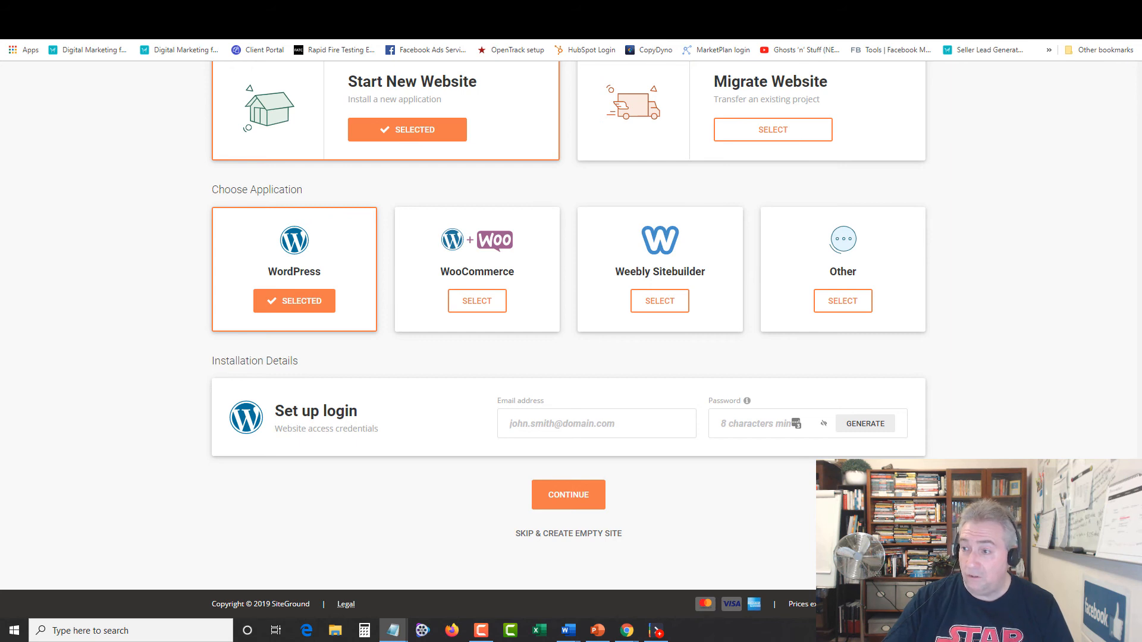
{"action": "left_click", "coordinate": [588, 420]}
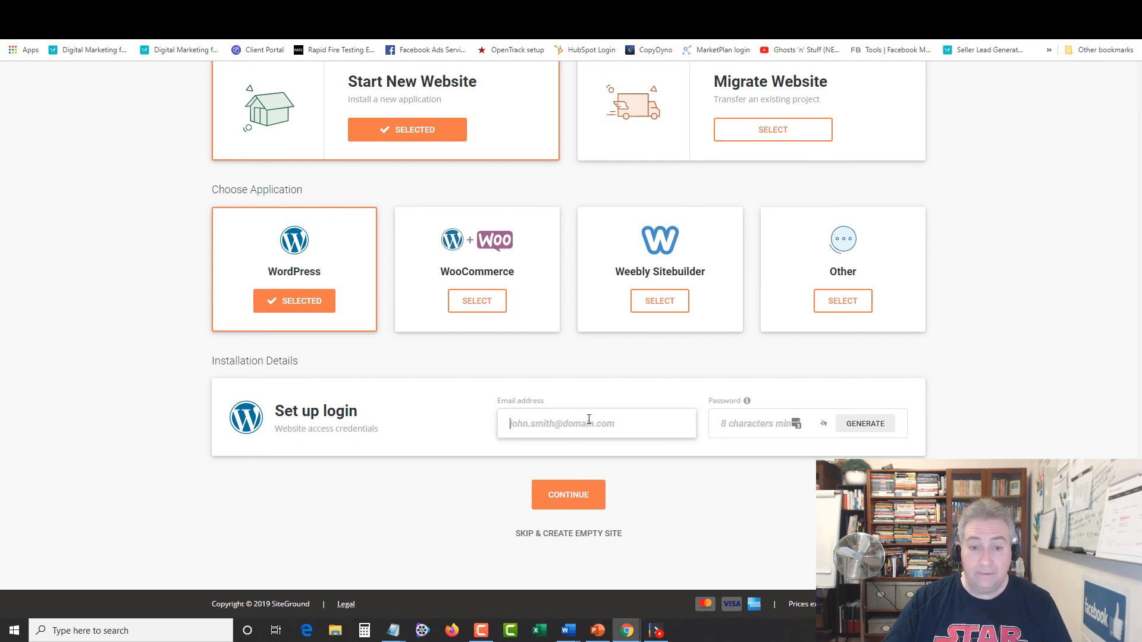
{"action": "right_click", "coordinate": [589, 420]}
{"action": "left_click", "coordinate": [621, 294]}
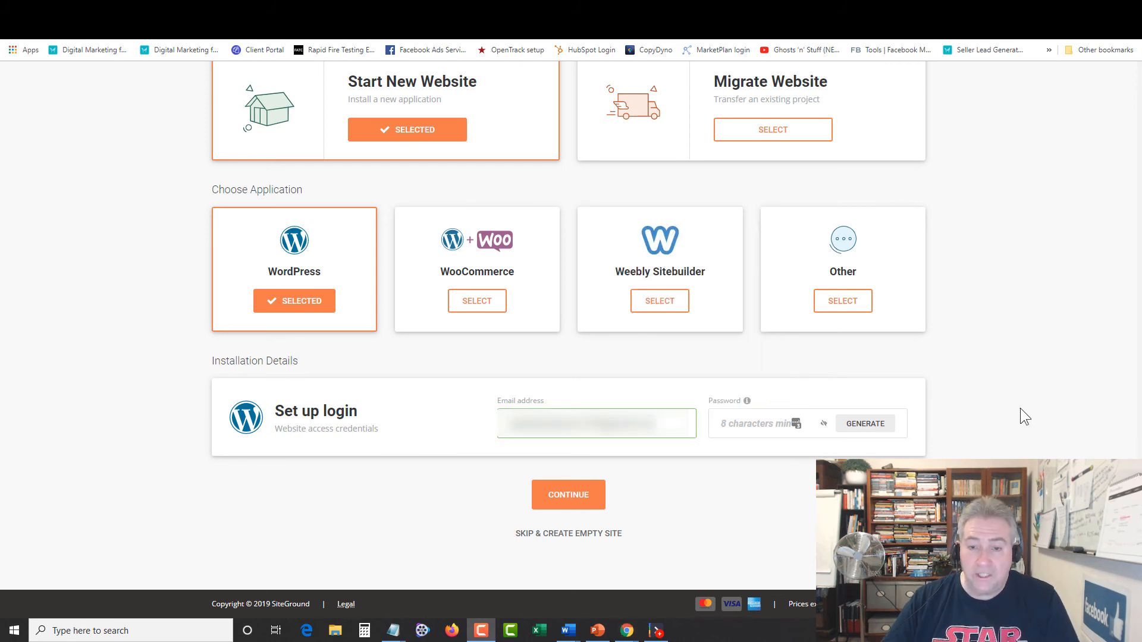
Step: Generate the WordPress login password, copy it and switch to the notes to keep a record
{"action": "left_click", "coordinate": [866, 424]}
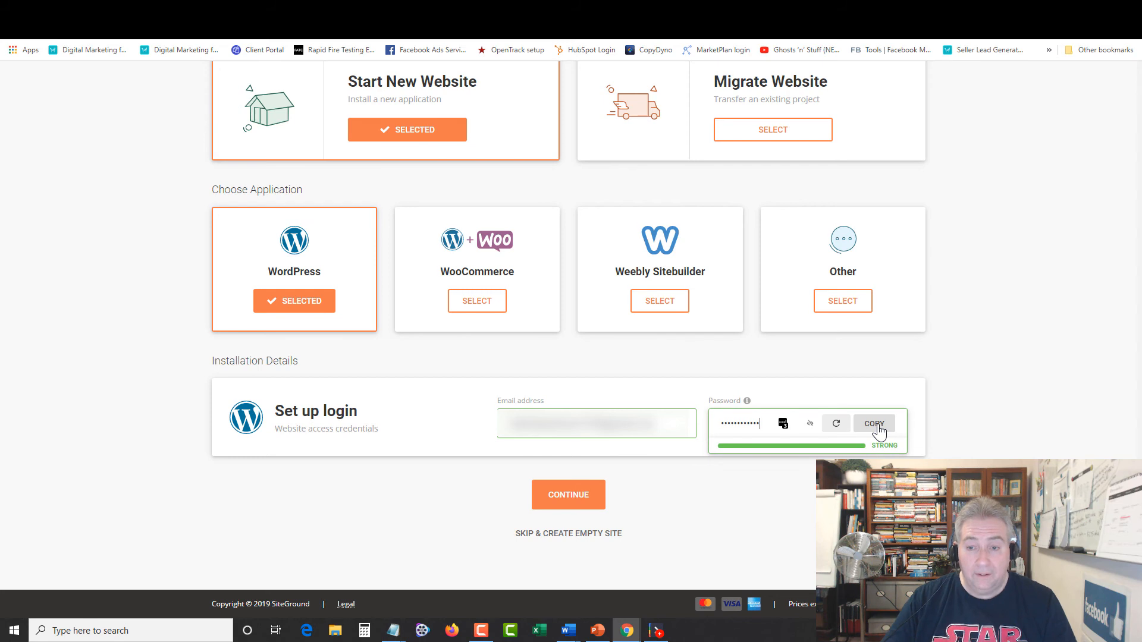
{"action": "left_click", "coordinate": [875, 424]}
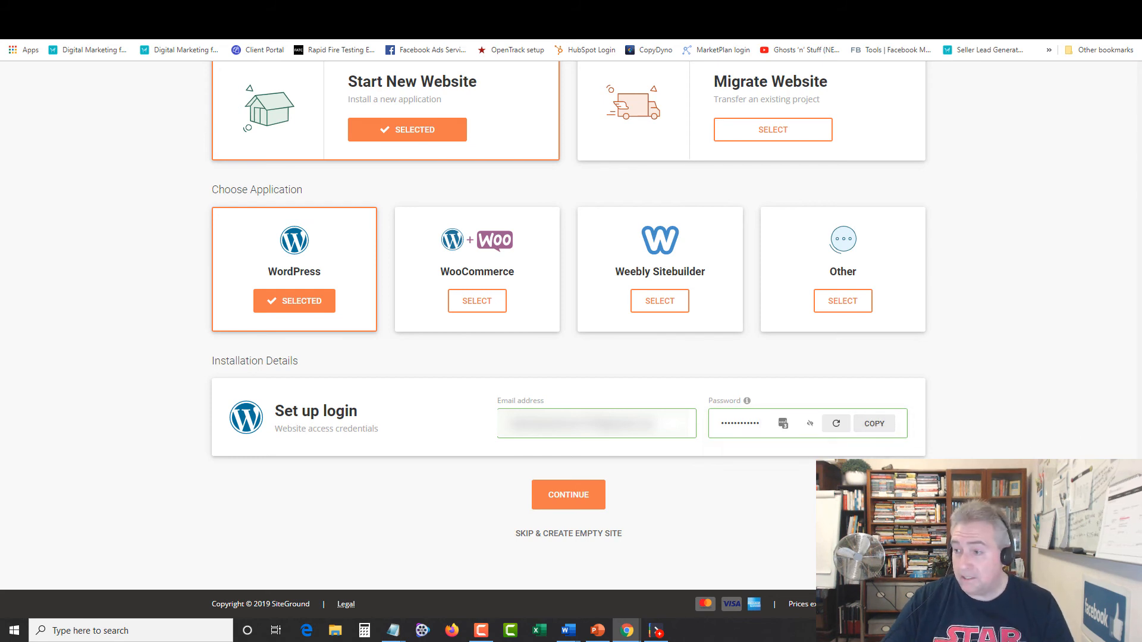
{"action": "key", "text": "alt+Tab"}
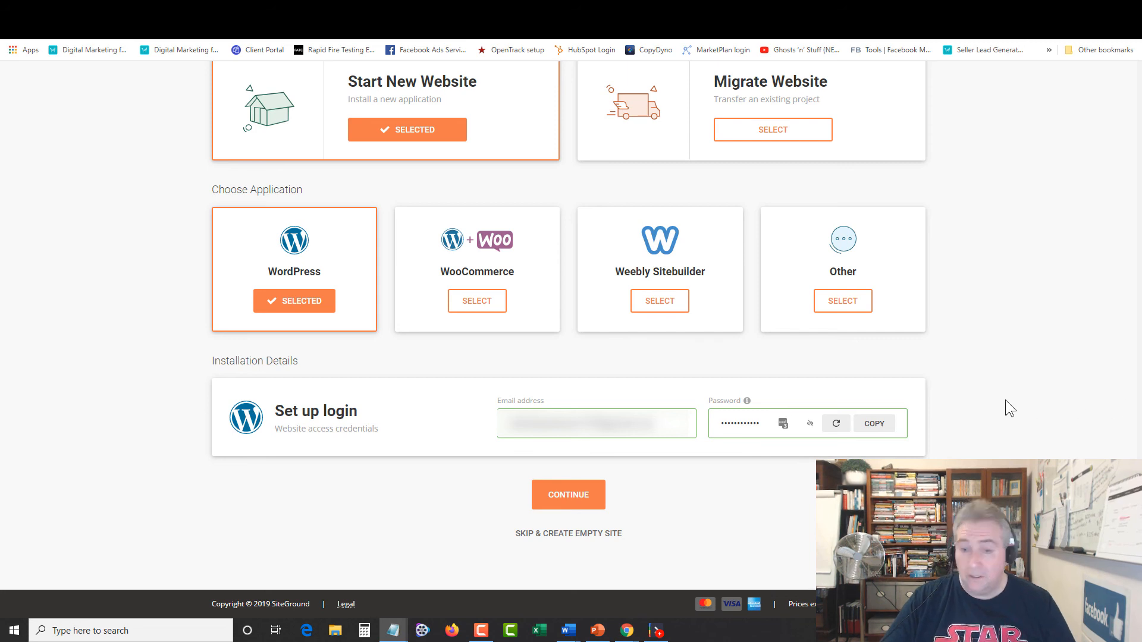
Step: Submit the login setup and finish creating the site without adding SG Site Scanner or Domain Privacy
{"action": "left_click", "coordinate": [558, 499]}
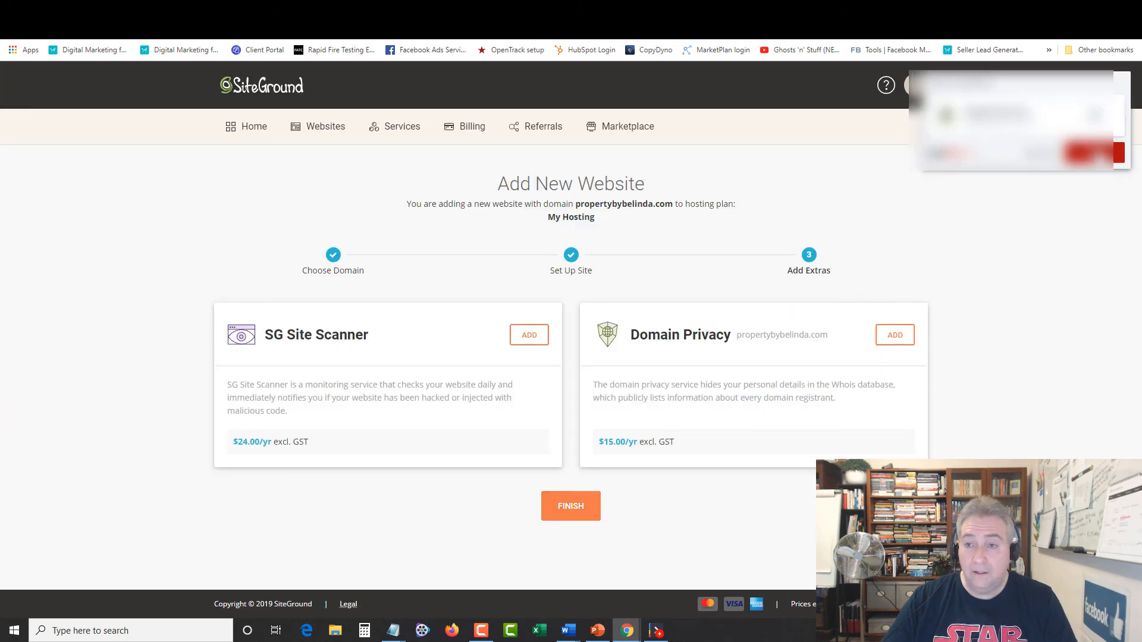
{"action": "left_click", "coordinate": [1094, 153]}
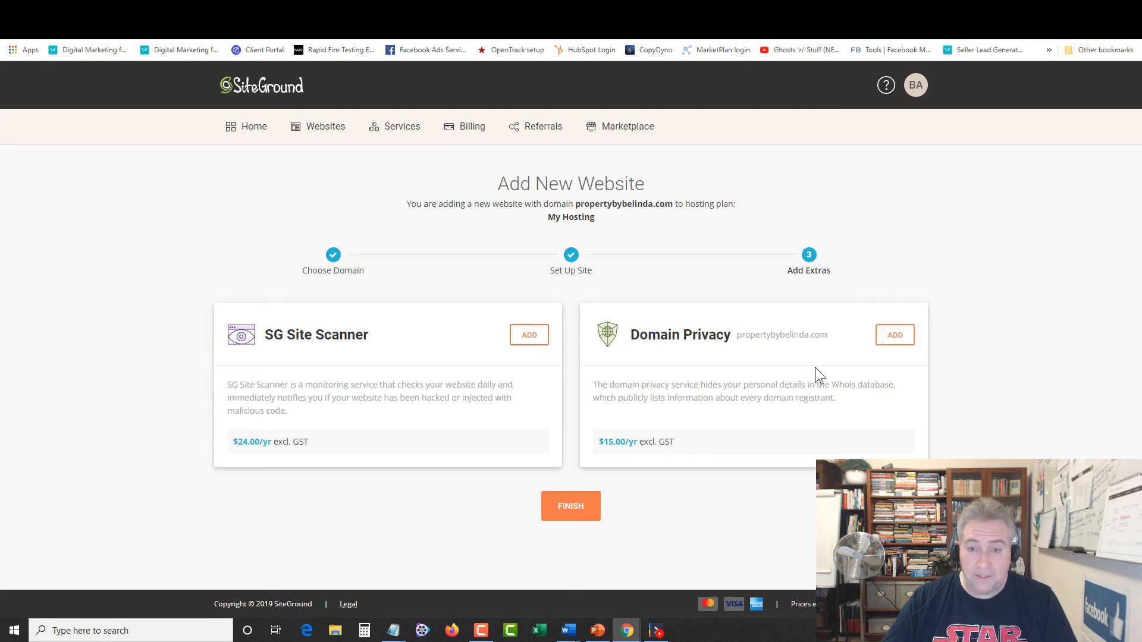
{"action": "left_click", "coordinate": [570, 511]}
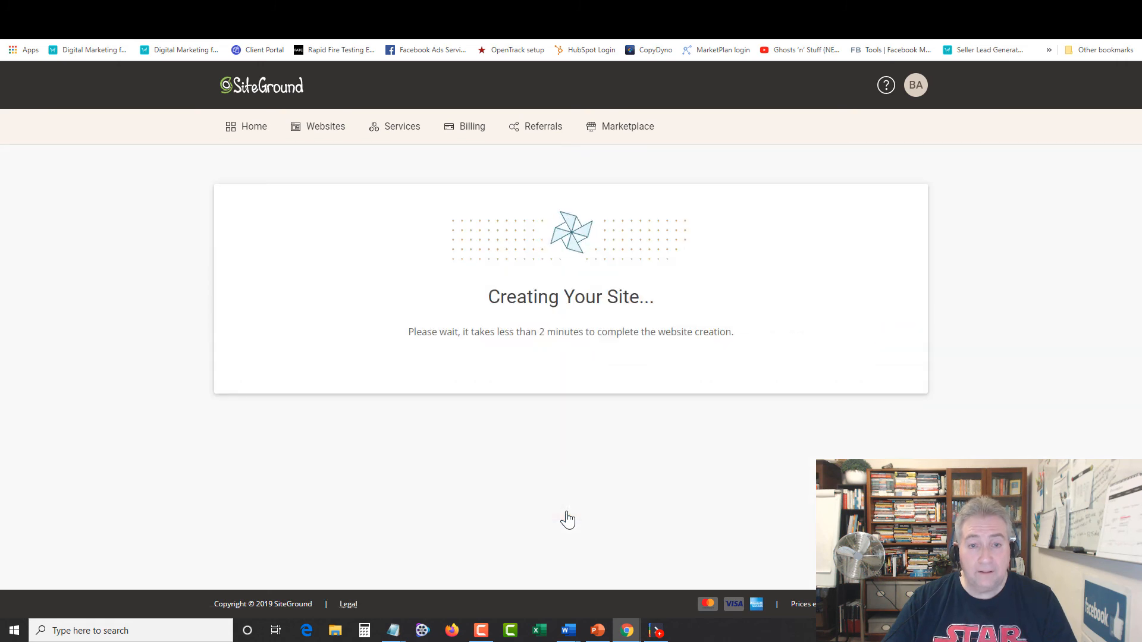